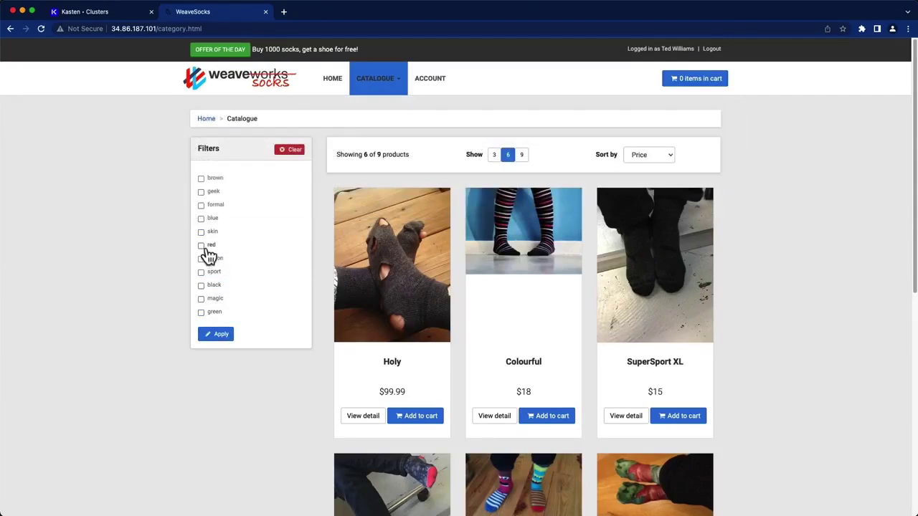
- Filter to red socks, add the Crossed socks ($17.32) to the cart, check it, and return to K10
{"action": "left_click", "coordinate": [219, 337]}
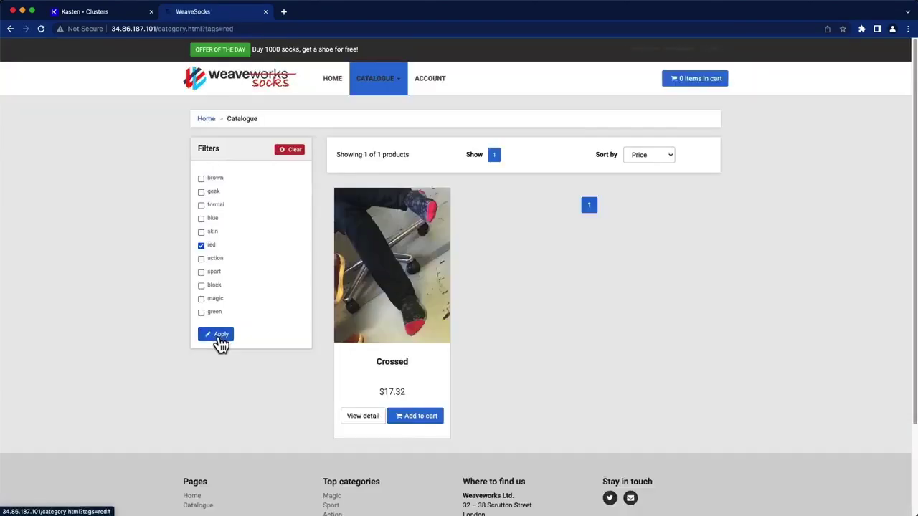
{"action": "left_click", "coordinate": [412, 293]}
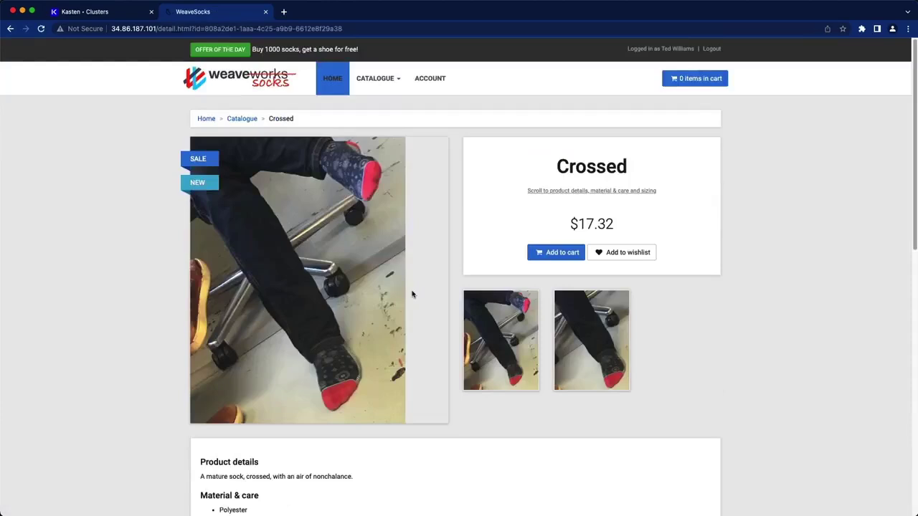
{"action": "left_click", "coordinate": [548, 264]}
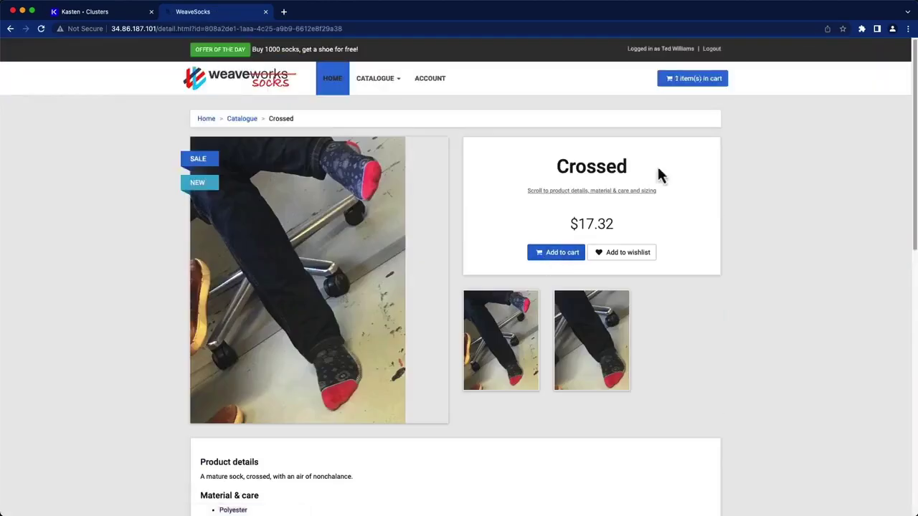
{"action": "left_click", "coordinate": [701, 89]}
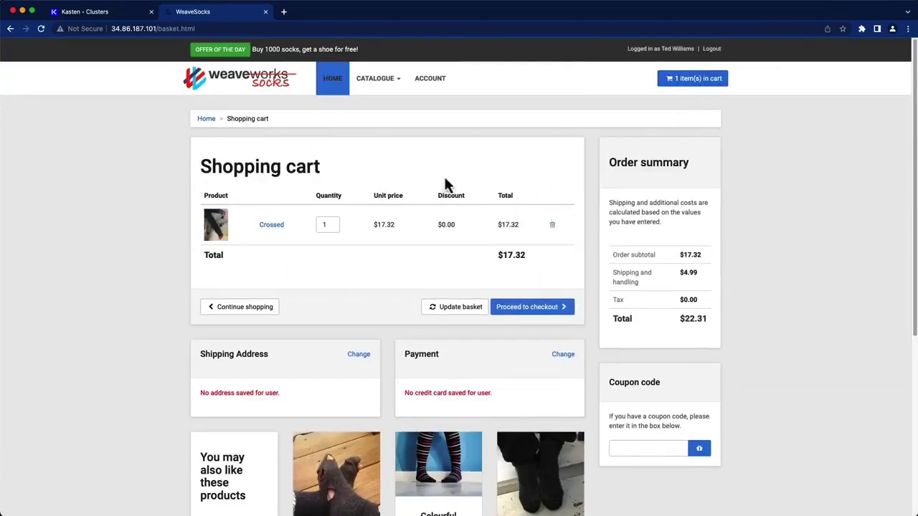
{"action": "left_click", "coordinate": [127, 19]}
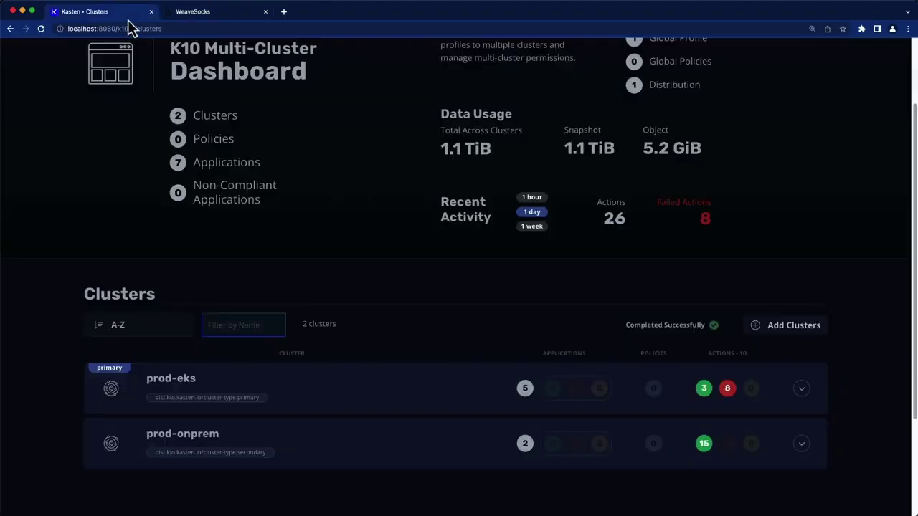
- Open prod-onprem's Applications and review sockshop's volumes, workloads, services and config details
{"action": "left_click", "coordinate": [311, 445]}
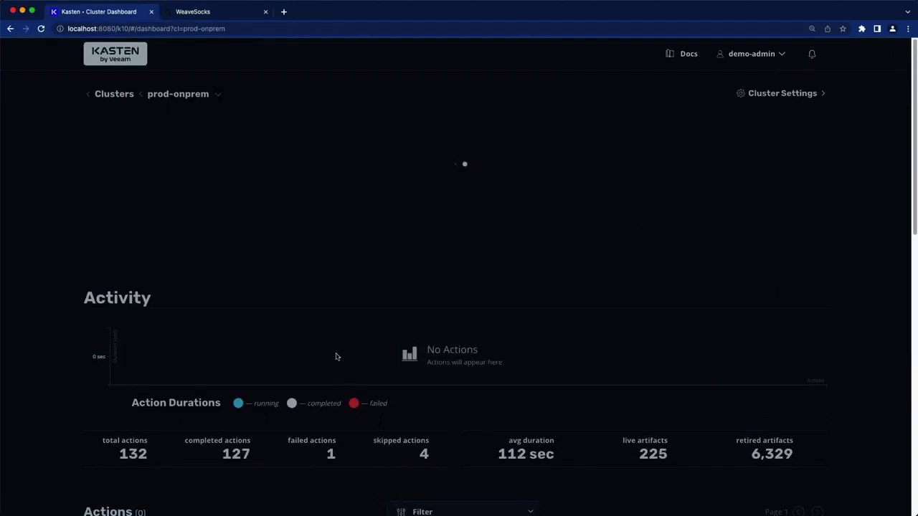
{"action": "left_click", "coordinate": [308, 294]}
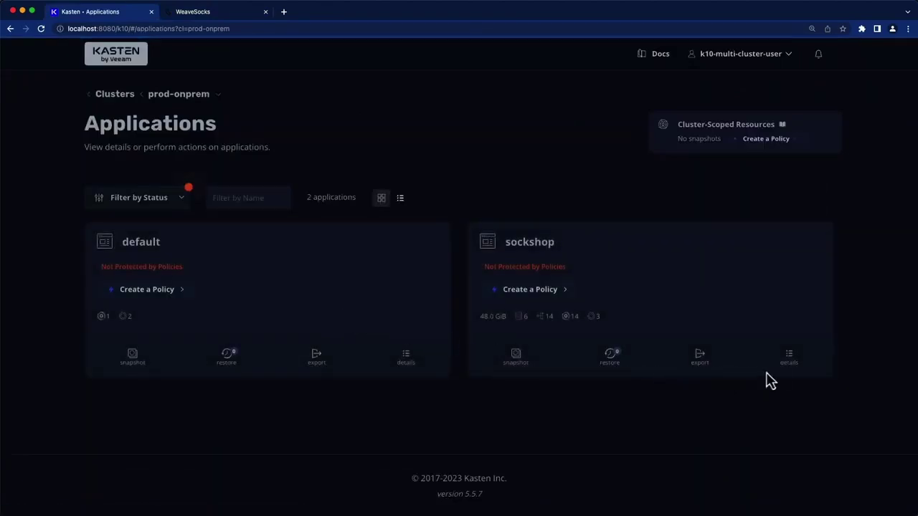
{"action": "left_click", "coordinate": [789, 360]}
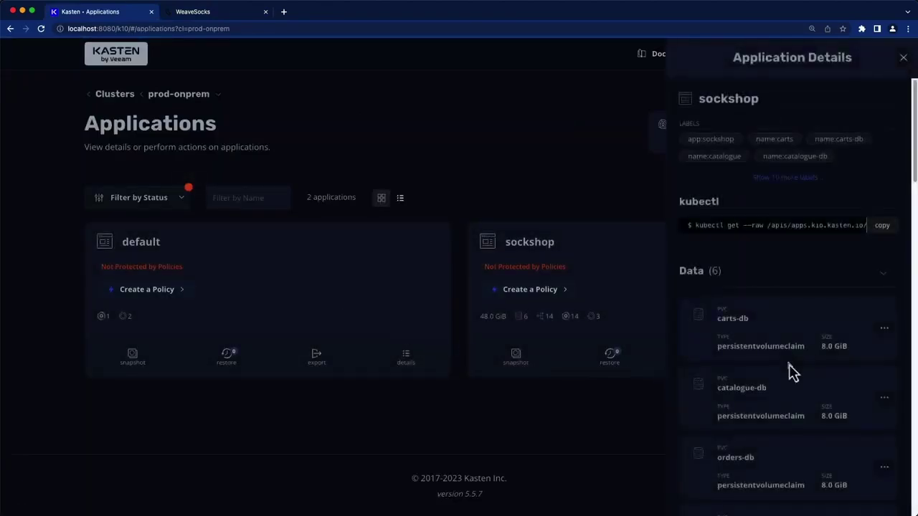
{"action": "scroll", "coordinate": [801, 369], "scroll_direction": "down", "scroll_amount": 4}
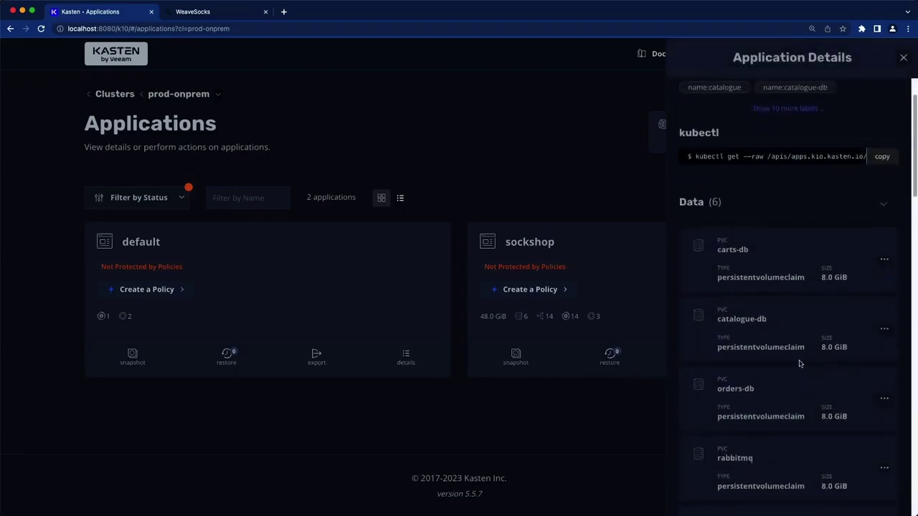
{"action": "scroll", "coordinate": [800, 364], "scroll_direction": "down", "scroll_amount": 4}
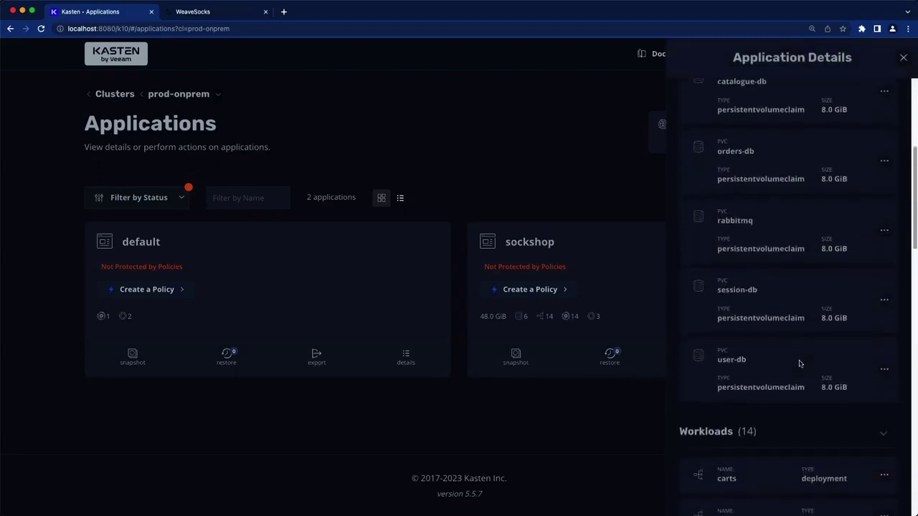
{"action": "scroll", "coordinate": [800, 363], "scroll_direction": "down", "scroll_amount": 6}
{"action": "scroll", "coordinate": [801, 369], "scroll_direction": "down", "scroll_amount": 10}
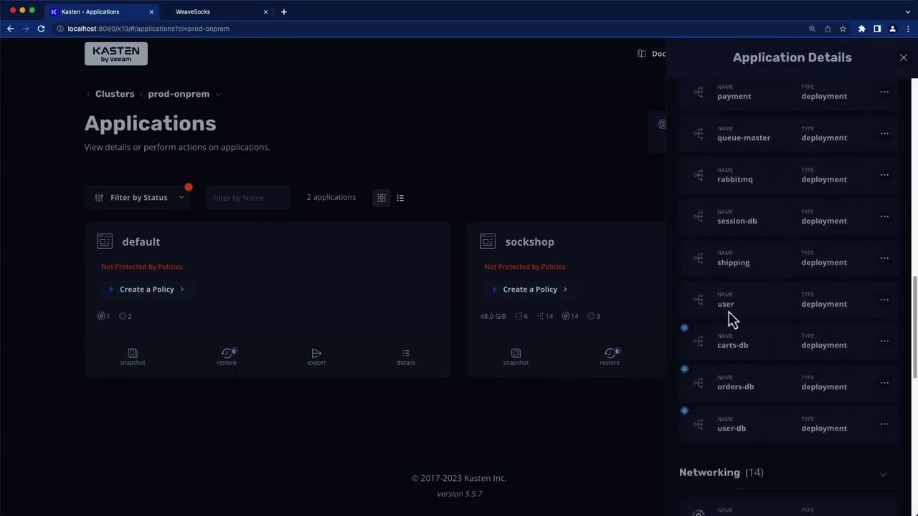
{"action": "scroll", "coordinate": [731, 319], "scroll_direction": "down", "scroll_amount": 11}
{"action": "scroll", "coordinate": [731, 319], "scroll_direction": "down", "scroll_amount": 11}
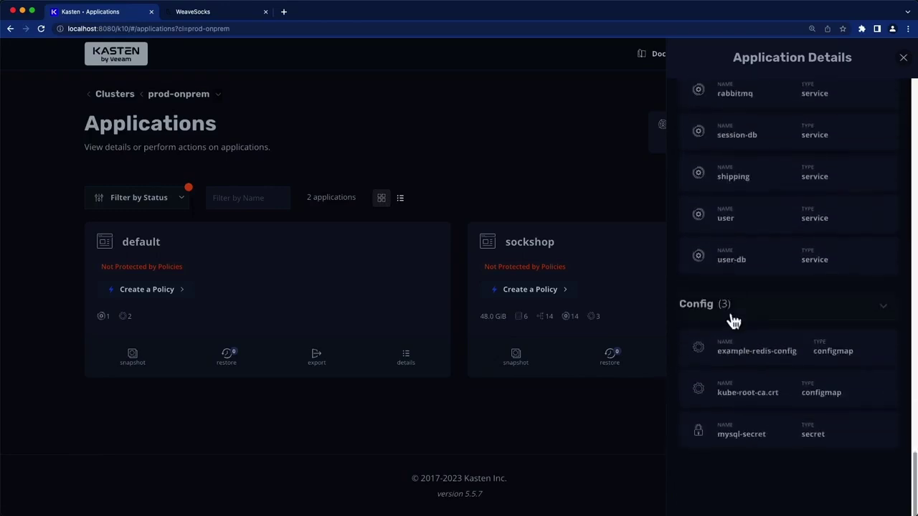
{"action": "left_click", "coordinate": [901, 63]}
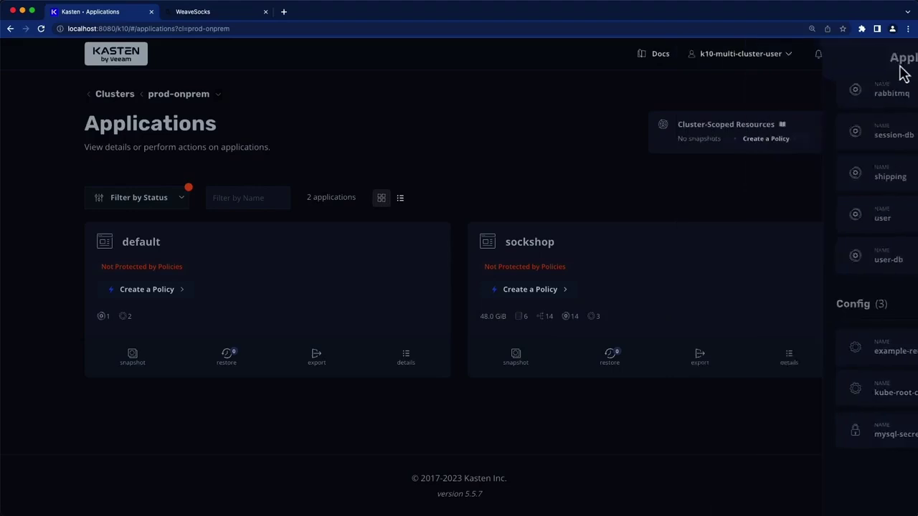
- Create the hourly sockshop-backup policy with snapshot exports to the s3-immutable profile
{"action": "left_click", "coordinate": [542, 290]}
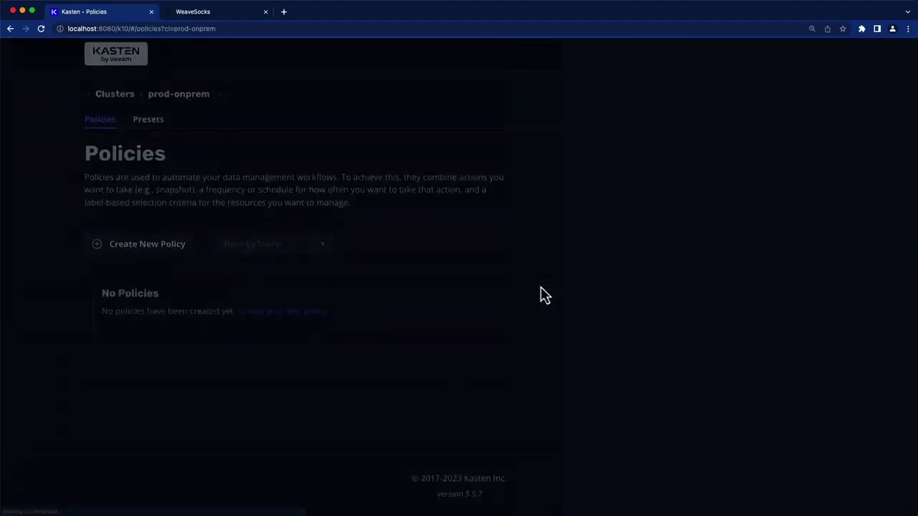
{"action": "scroll", "coordinate": [543, 291], "scroll_direction": "down", "scroll_amount": 2}
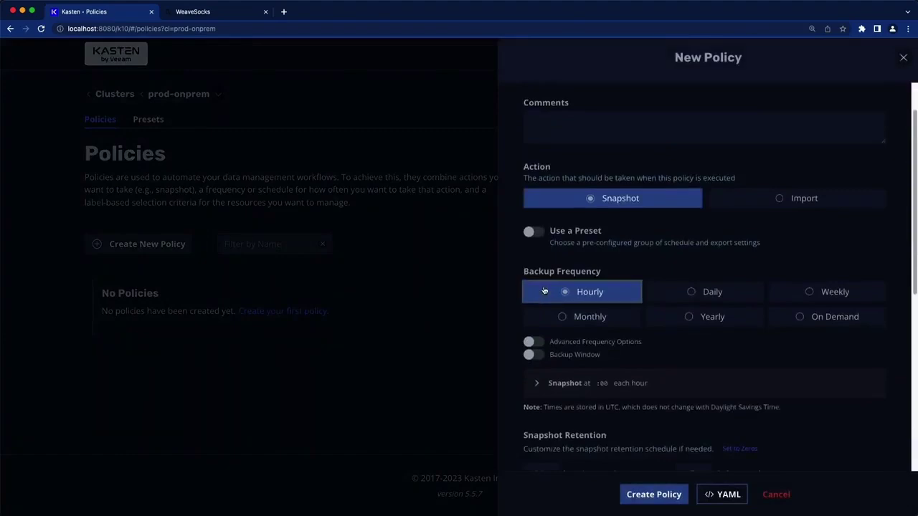
{"action": "scroll", "coordinate": [543, 290], "scroll_direction": "down", "scroll_amount": 5}
{"action": "scroll", "coordinate": [544, 290], "scroll_direction": "down", "scroll_amount": 3}
{"action": "left_click", "coordinate": [540, 285]}
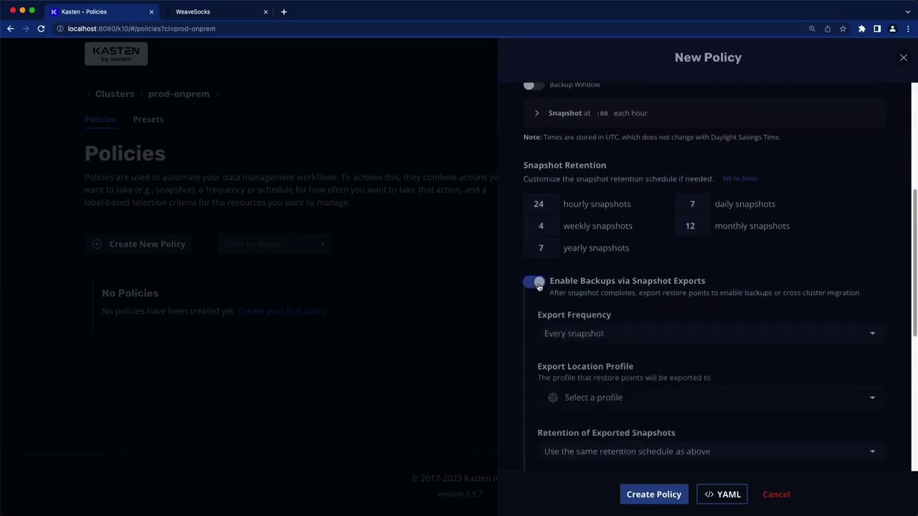
{"action": "scroll", "coordinate": [543, 290], "scroll_direction": "down", "scroll_amount": 3}
{"action": "left_click", "coordinate": [580, 303]}
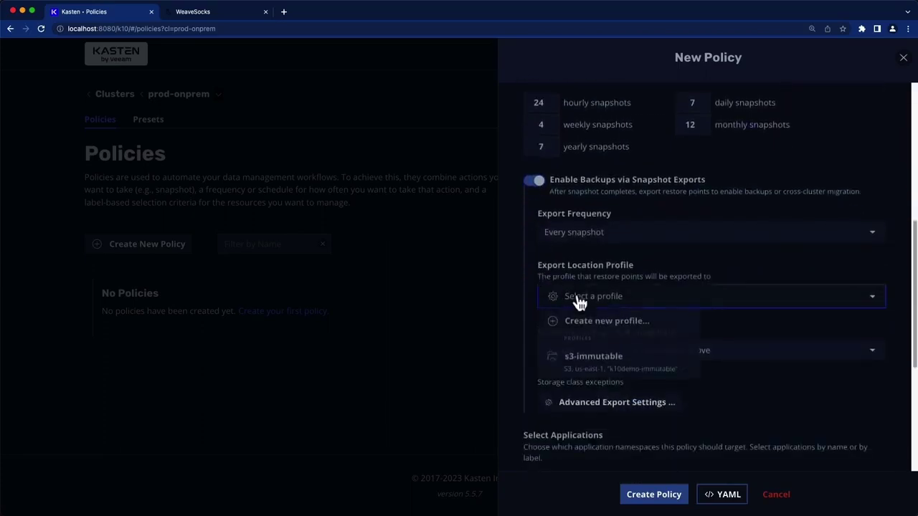
{"action": "left_click", "coordinate": [613, 358]}
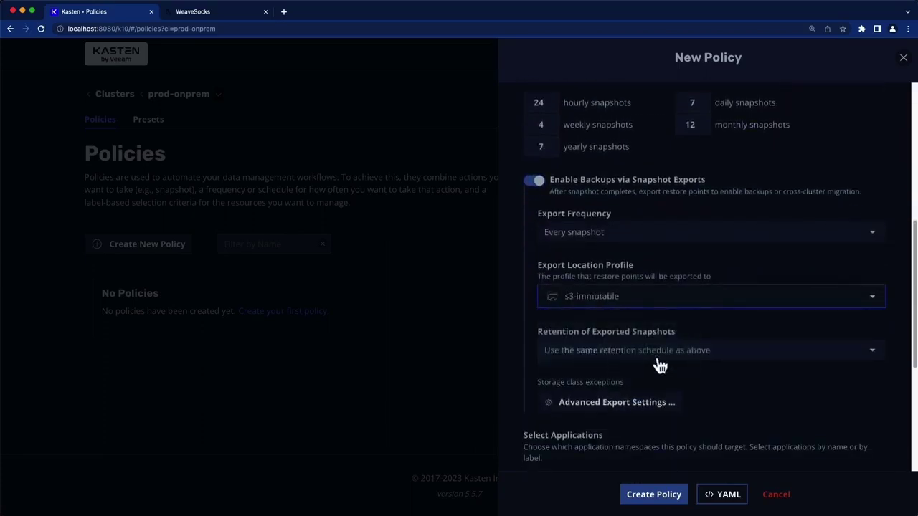
{"action": "scroll", "coordinate": [652, 360], "scroll_direction": "down", "scroll_amount": 6}
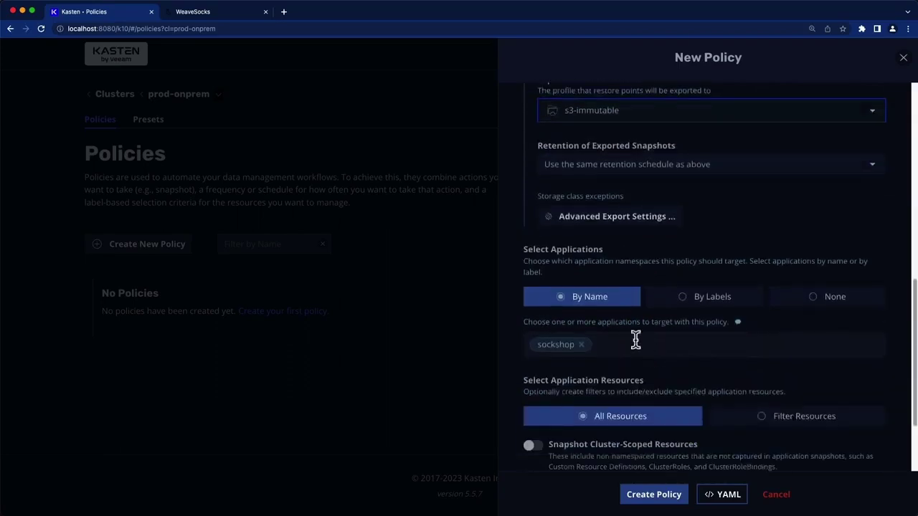
{"action": "scroll", "coordinate": [521, 344], "scroll_direction": "down", "scroll_amount": 8}
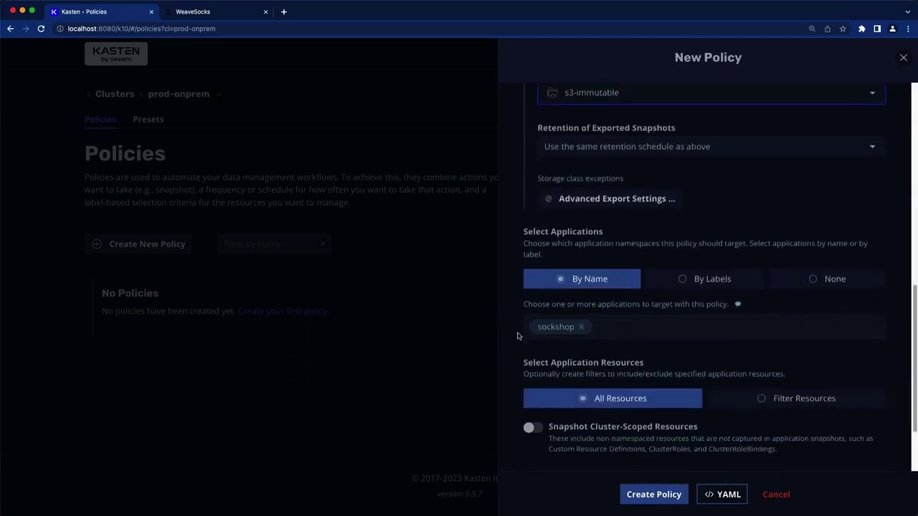
{"action": "scroll", "coordinate": [521, 344], "scroll_direction": "down", "scroll_amount": 5}
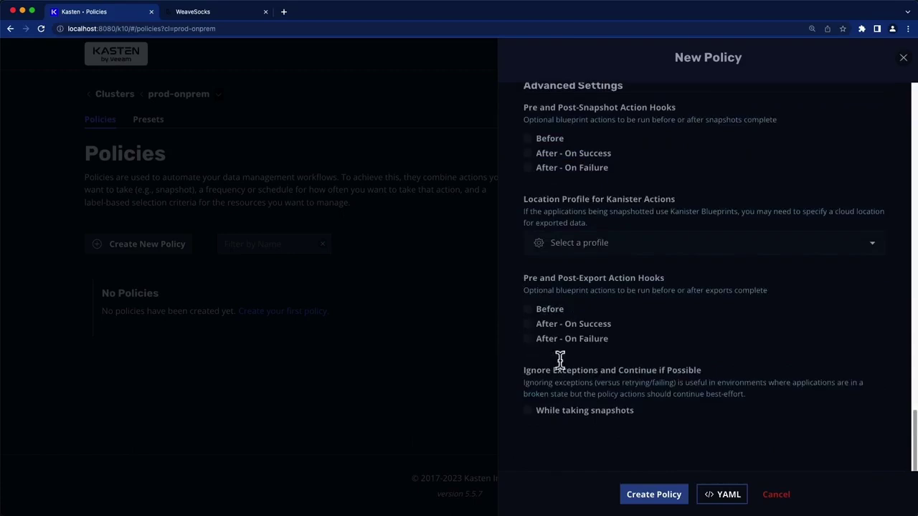
{"action": "left_click", "coordinate": [650, 495]}
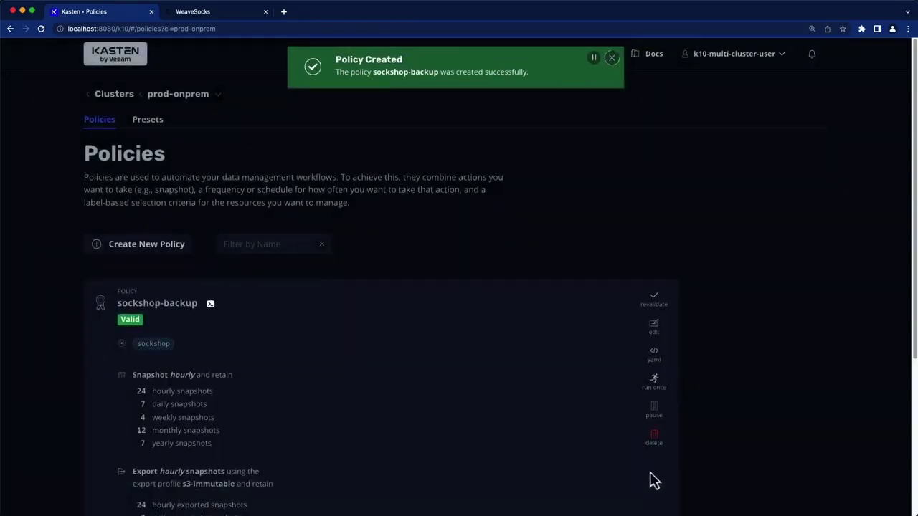
- Run the sockshop-backup policy once and check its run details on the dashboard
{"action": "left_click", "coordinate": [654, 380]}
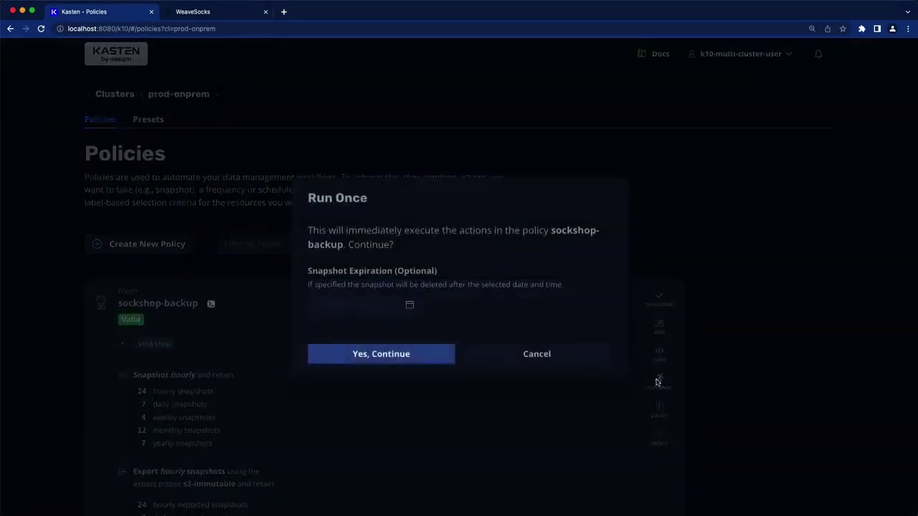
{"action": "left_click", "coordinate": [414, 355]}
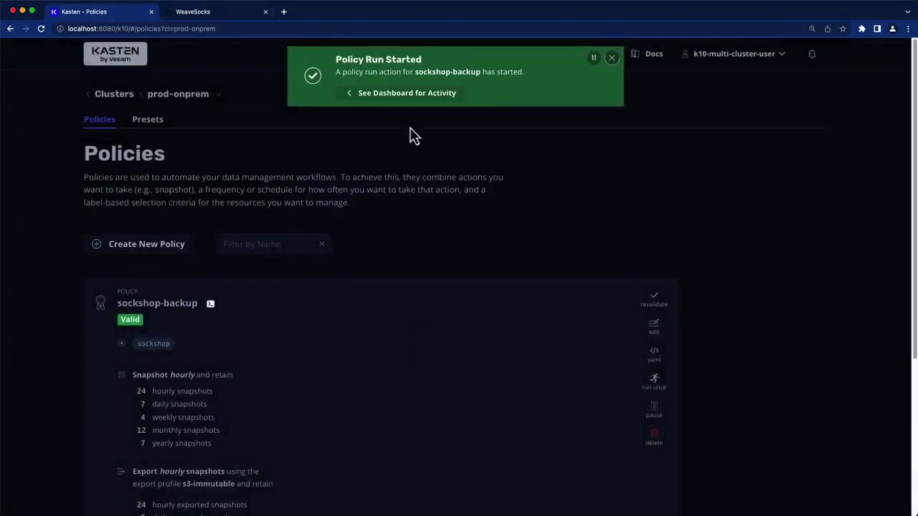
{"action": "left_click", "coordinate": [418, 95]}
{"action": "scroll", "coordinate": [480, 215], "scroll_direction": "down", "scroll_amount": 3}
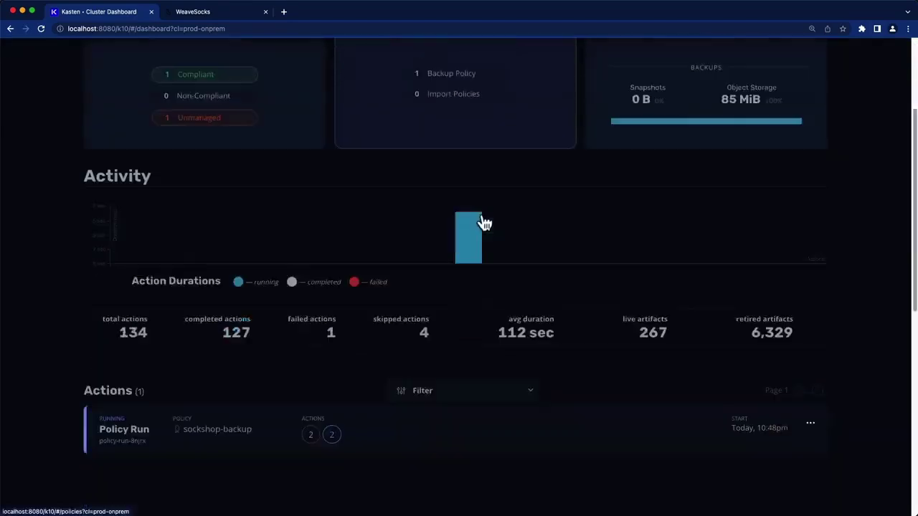
{"action": "scroll", "coordinate": [484, 223], "scroll_direction": "down", "scroll_amount": 3}
{"action": "left_click", "coordinate": [656, 381]}
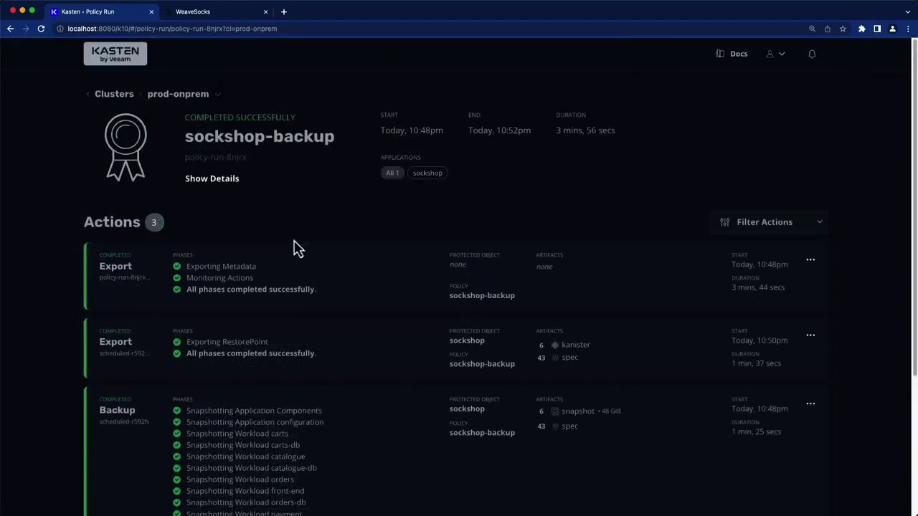
- Switch the dashboard from prod-onprem to the prod-eks cluster
{"action": "left_click", "coordinate": [198, 97]}
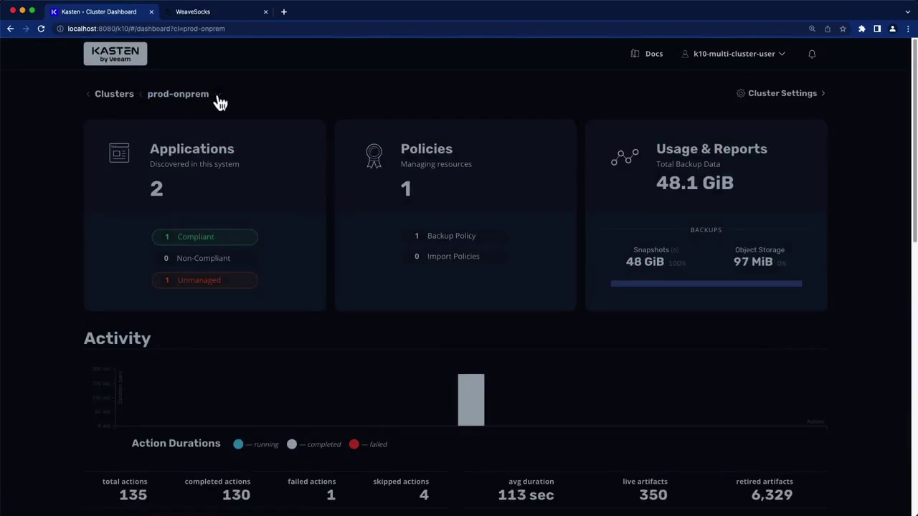
{"action": "left_click", "coordinate": [219, 100]}
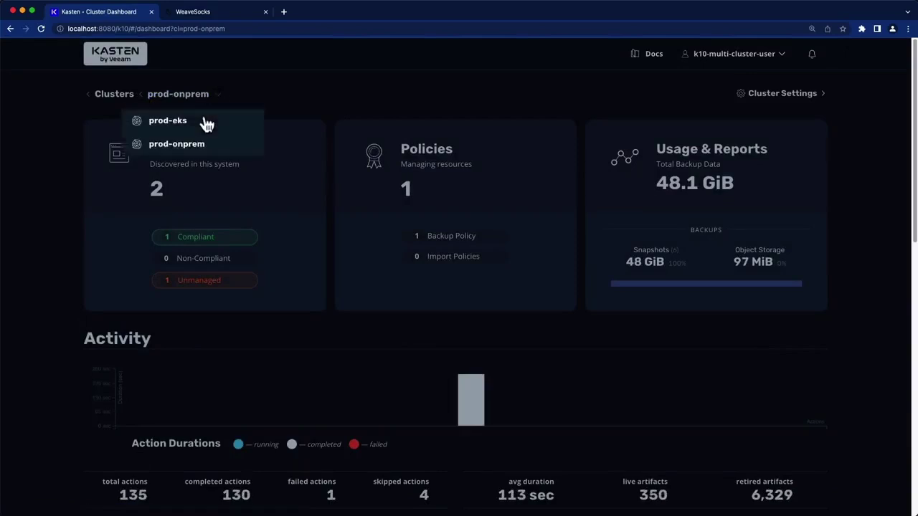
{"action": "left_click", "coordinate": [204, 123]}
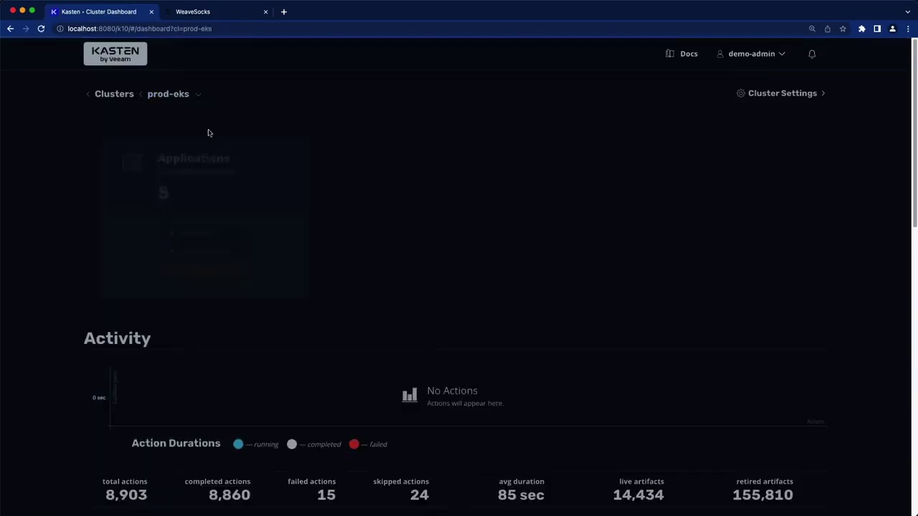
- Show prod-eks Transform Sets: change-storage-class-eks and remove-load-balancers
{"action": "left_click", "coordinate": [771, 94]}
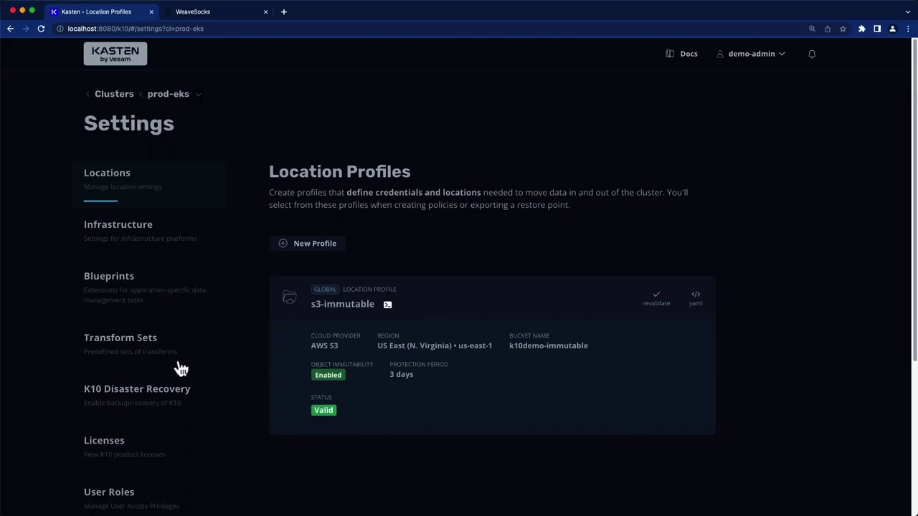
{"action": "left_click", "coordinate": [159, 349]}
{"action": "scroll", "coordinate": [251, 341], "scroll_direction": "down", "scroll_amount": 2}
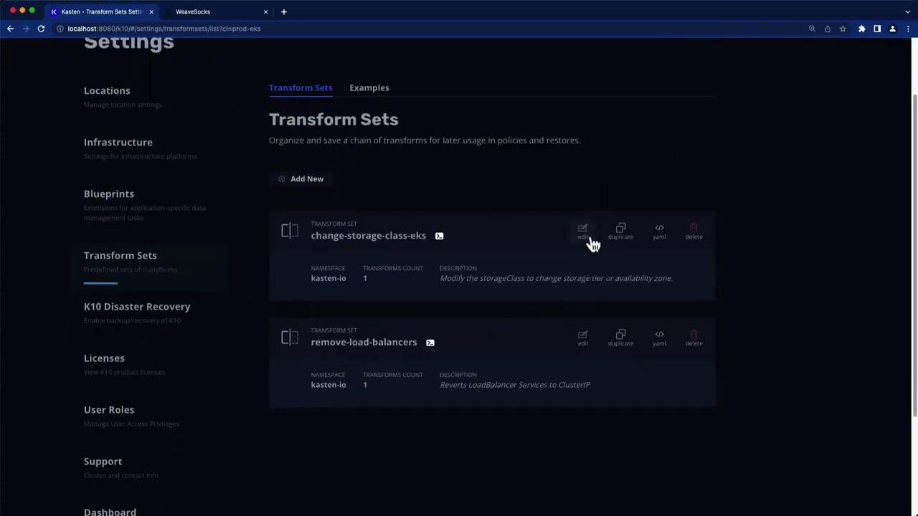
- Open change-storage-class-eks and expand its Replace operation setting /spec/storageClassName to "ebs-sc"
{"action": "left_click", "coordinate": [587, 236]}
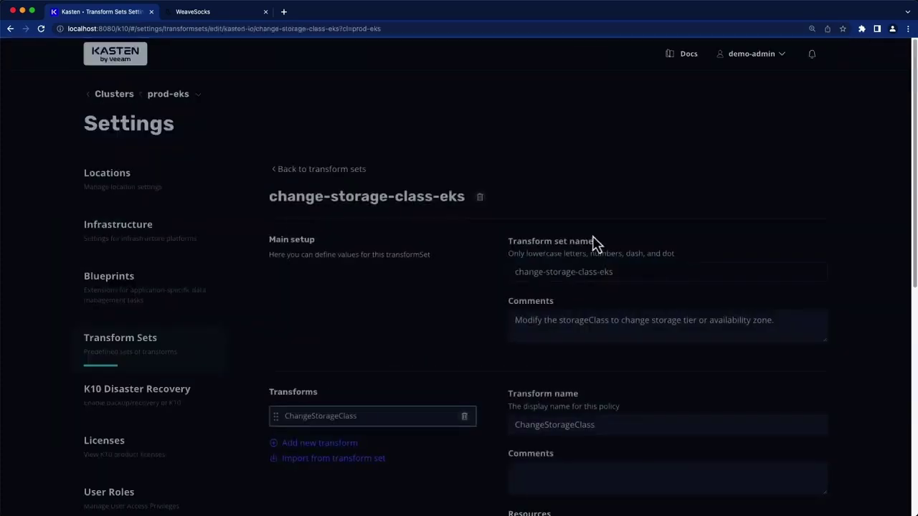
{"action": "scroll", "coordinate": [912, 236], "scroll_direction": "down", "scroll_amount": 5}
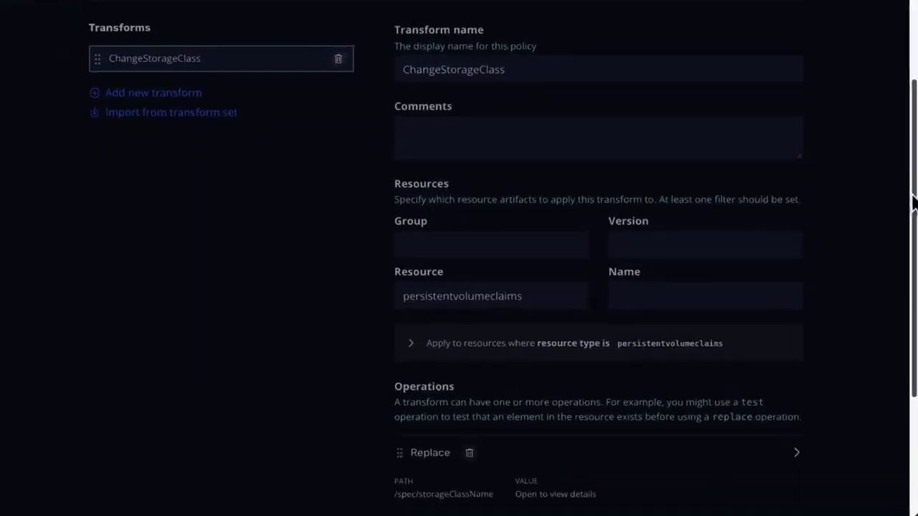
{"action": "scroll", "coordinate": [912, 203], "scroll_direction": "down", "scroll_amount": 3}
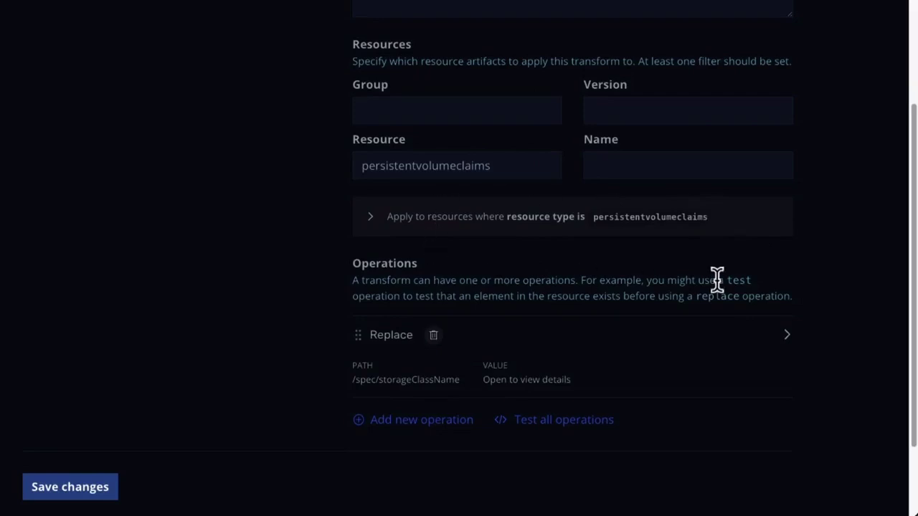
{"action": "left_click", "coordinate": [788, 348]}
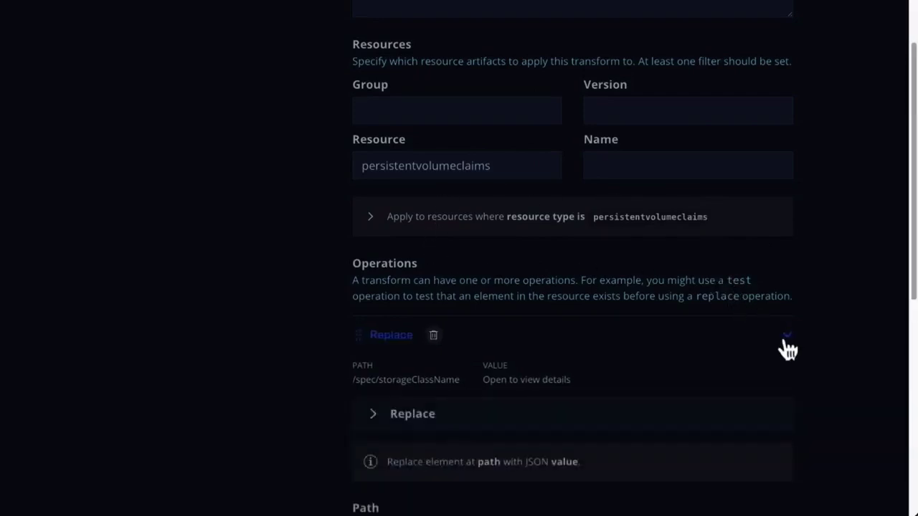
{"action": "scroll", "coordinate": [788, 349], "scroll_direction": "down", "scroll_amount": 4}
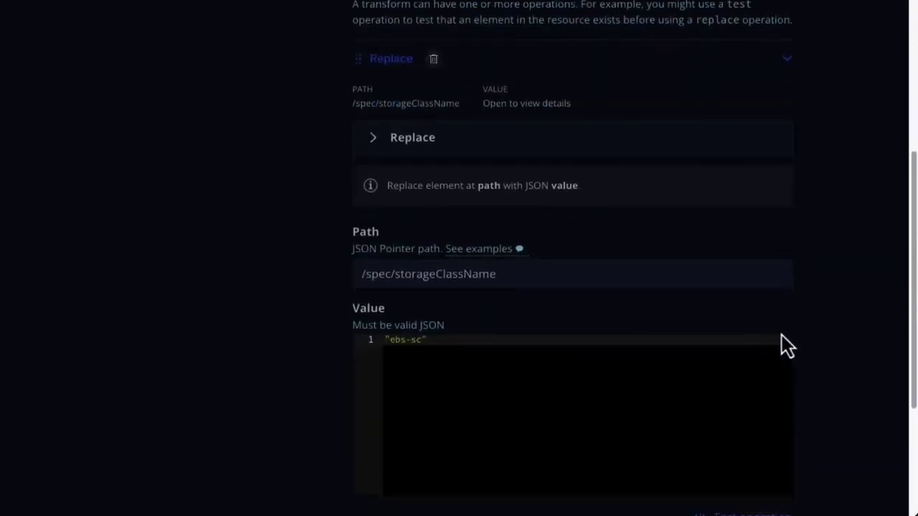
{"action": "scroll", "coordinate": [782, 334], "scroll_direction": "down", "scroll_amount": 3}
{"action": "scroll", "coordinate": [781, 333], "scroll_direction": "up", "scroll_amount": 2}
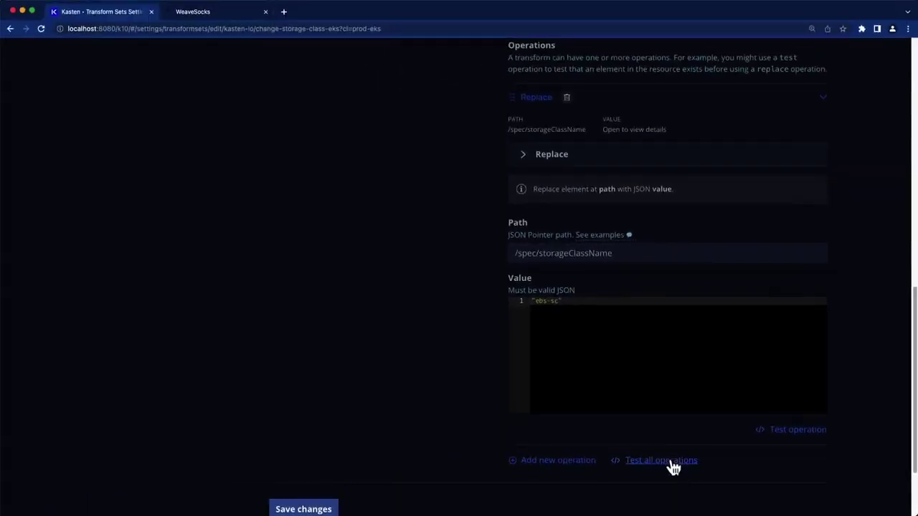
{"action": "left_click", "coordinate": [660, 461]}
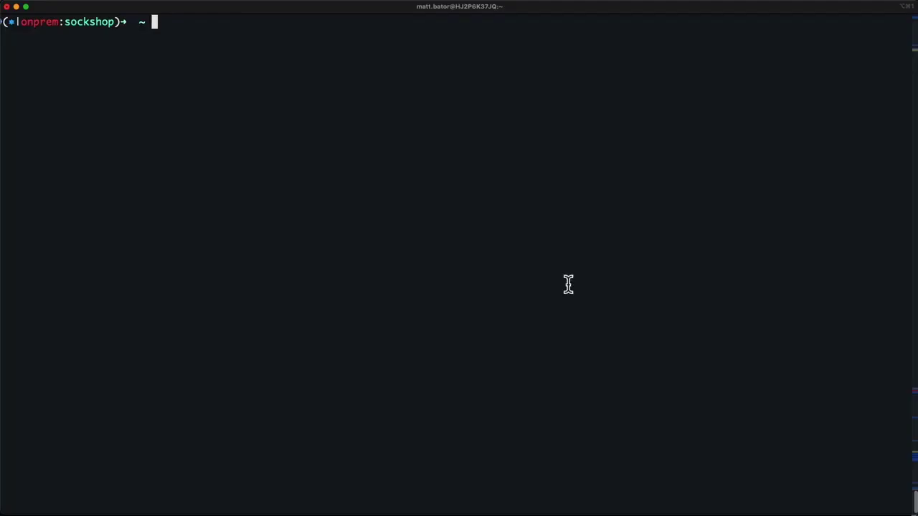
- Print the user-db PVC YAML from the sockshop namespace with kubectl and copy it
{"action": "type", "text": "kubectl get pvc user-db -o yaml -n sockshop"}
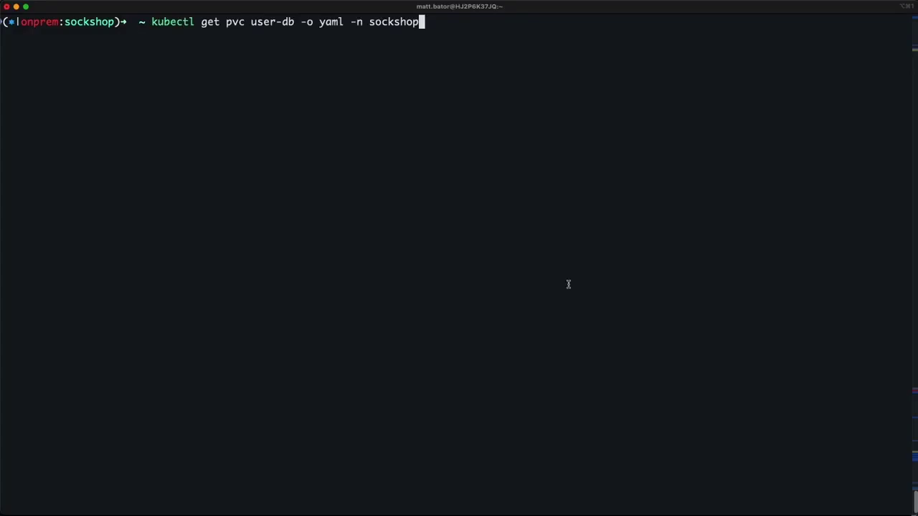
{"action": "key", "text": "Return"}
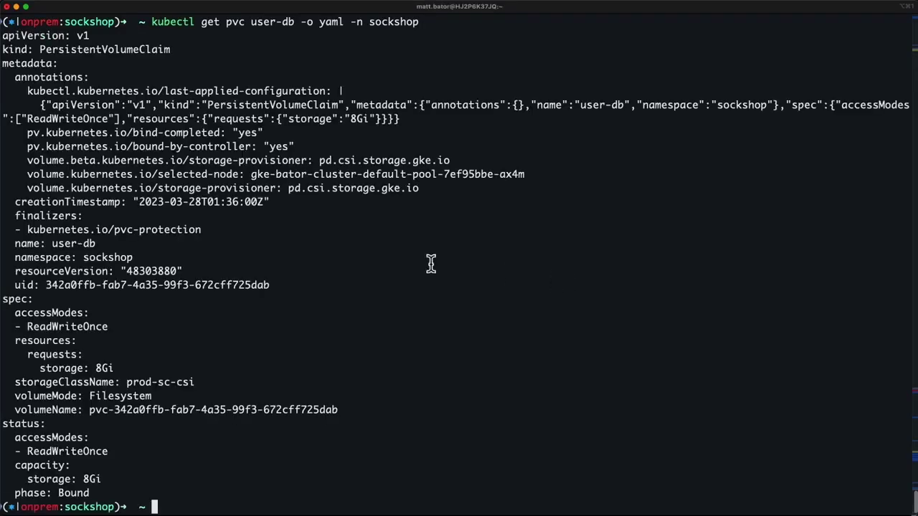
{"action": "left_click_drag", "start_coordinate": [2, 32], "coordinate": [91, 492]}
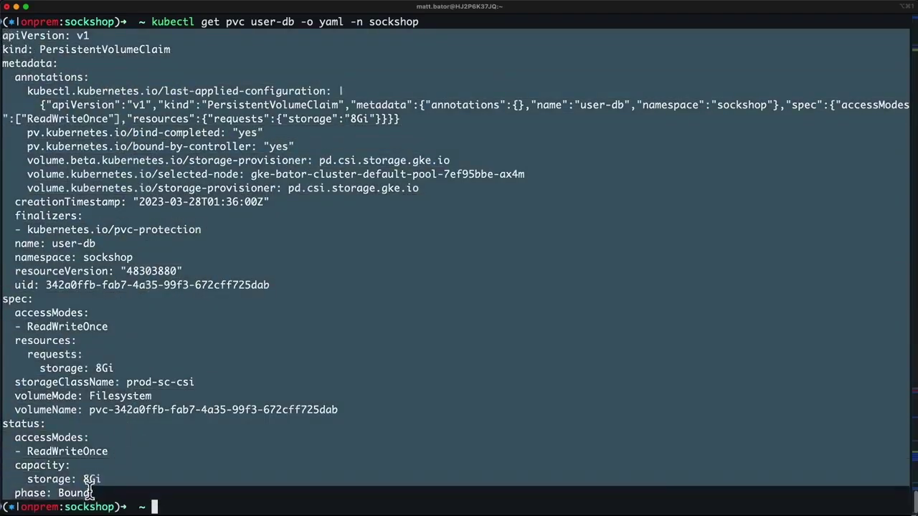
{"action": "key", "text": "super+Tab"}
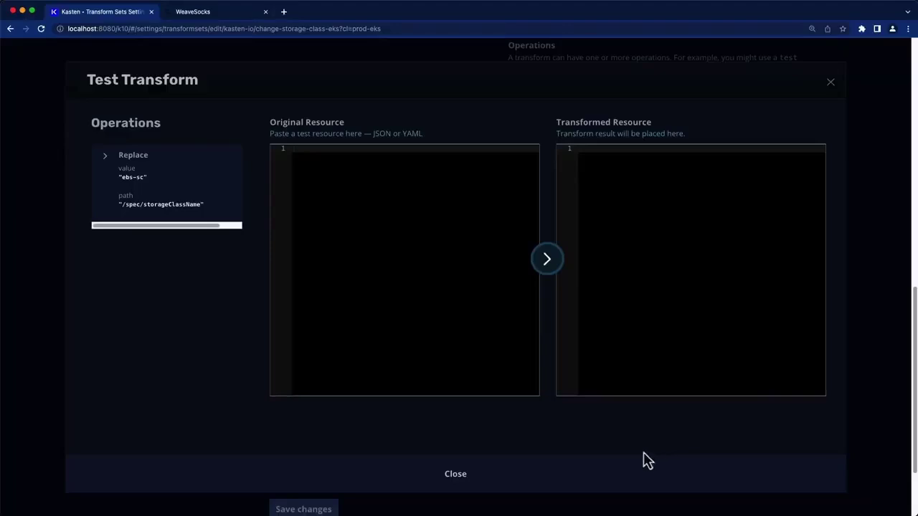
- Test the transform on the pasted user-db YAML, confirming storageClassName prod-sc-csi becomes ebs-sc
{"action": "left_click", "coordinate": [450, 311]}
{"action": "key", "text": "super+v"}
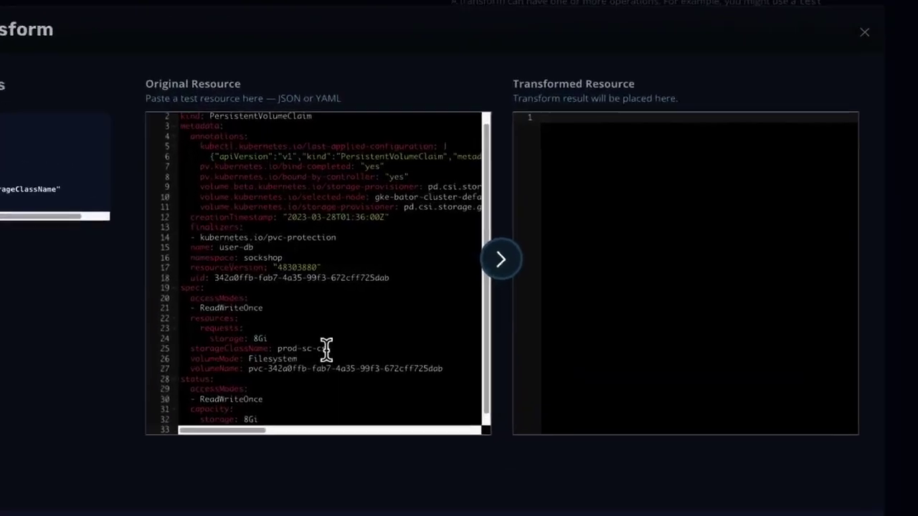
{"action": "left_click_drag", "start_coordinate": [417, 328], "coordinate": [300, 328]}
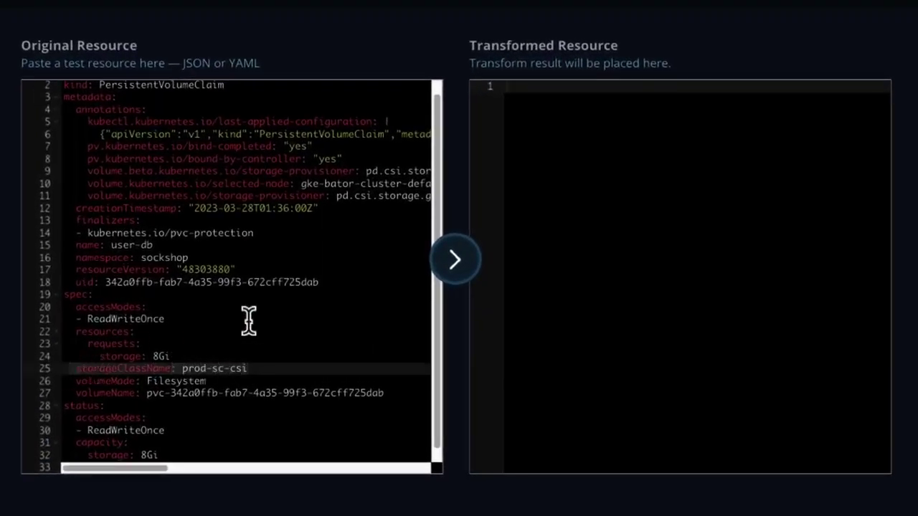
{"action": "left_click", "coordinate": [459, 261]}
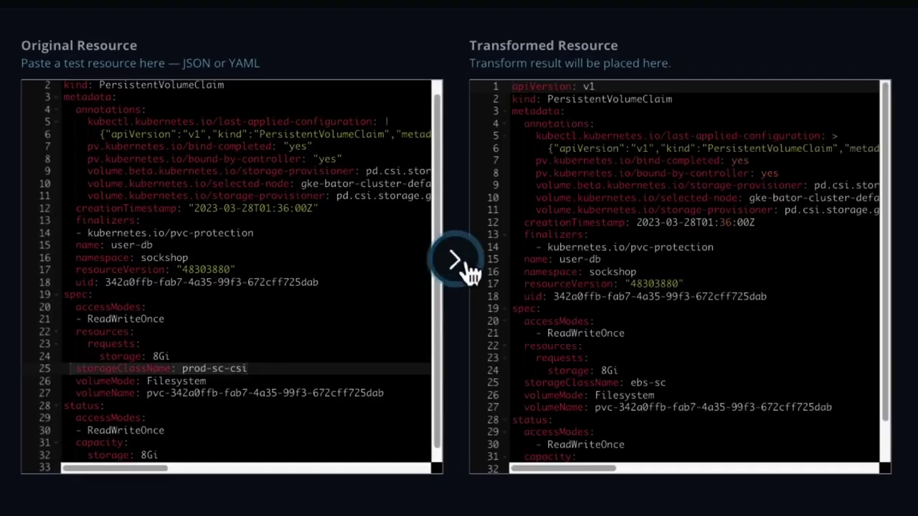
{"action": "left_click_drag", "start_coordinate": [696, 380], "coordinate": [506, 383]}
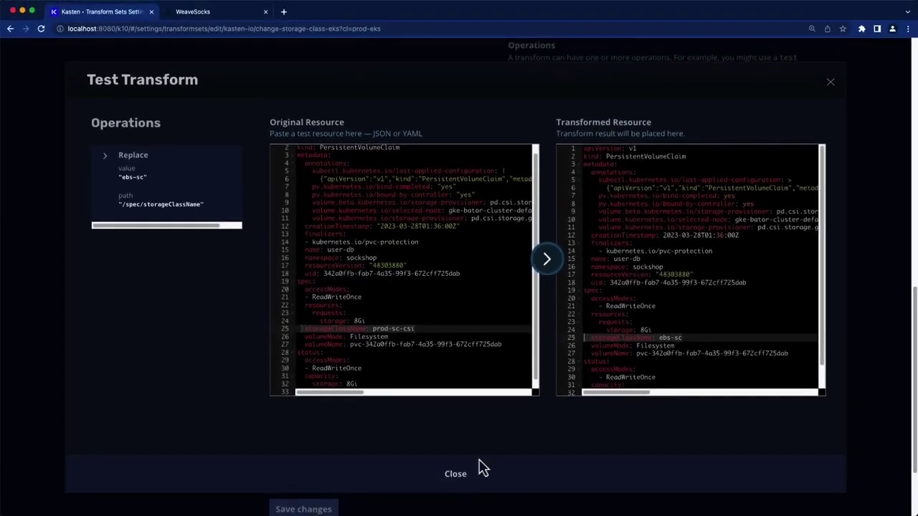
{"action": "left_click", "coordinate": [456, 473]}
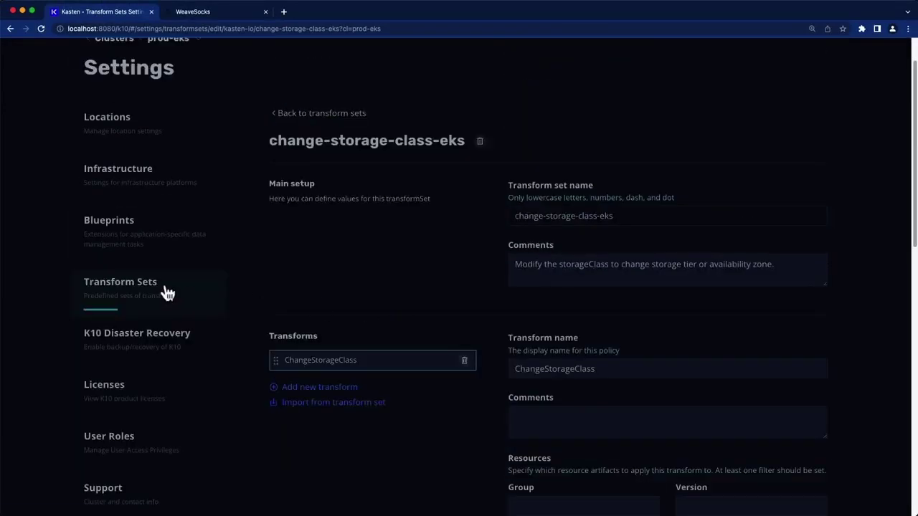
- Browse the built-in transform set examples down to scale-deployment-example
{"action": "left_click", "coordinate": [168, 291]}
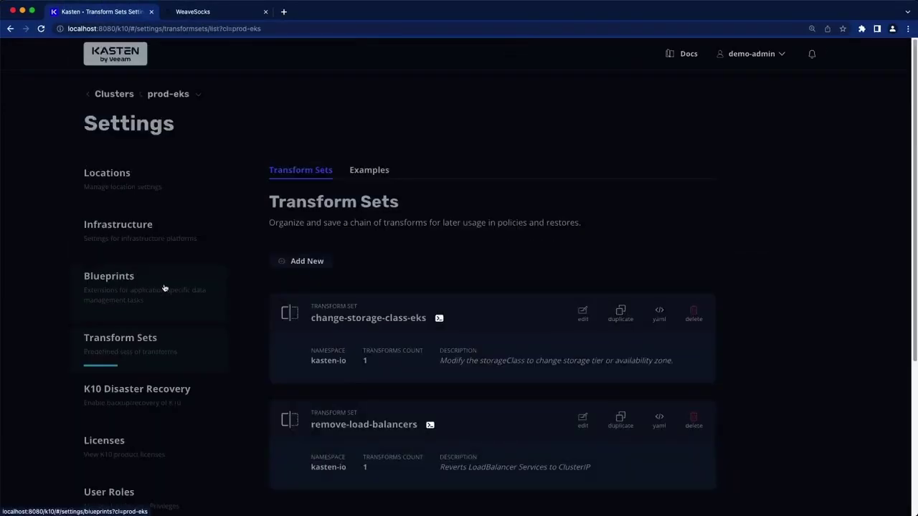
{"action": "left_click", "coordinate": [383, 175]}
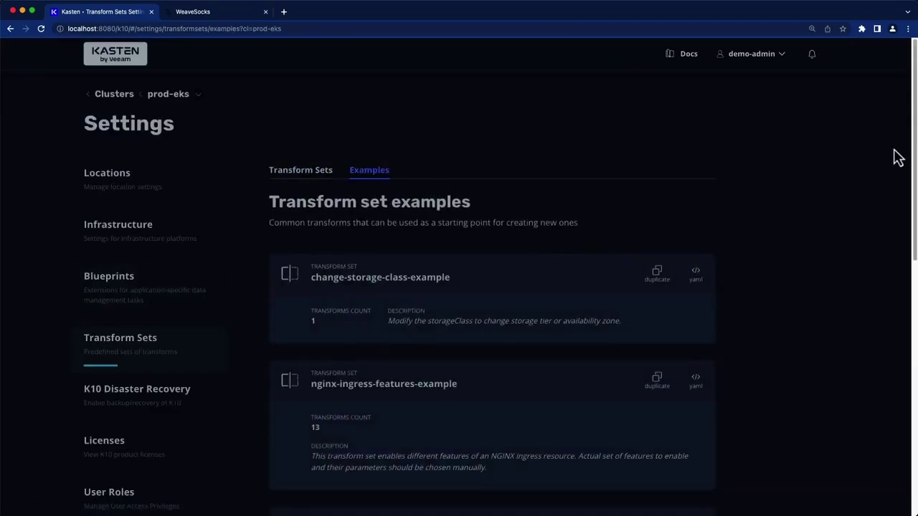
{"action": "scroll", "coordinate": [914, 147], "scroll_direction": "down", "scroll_amount": 2}
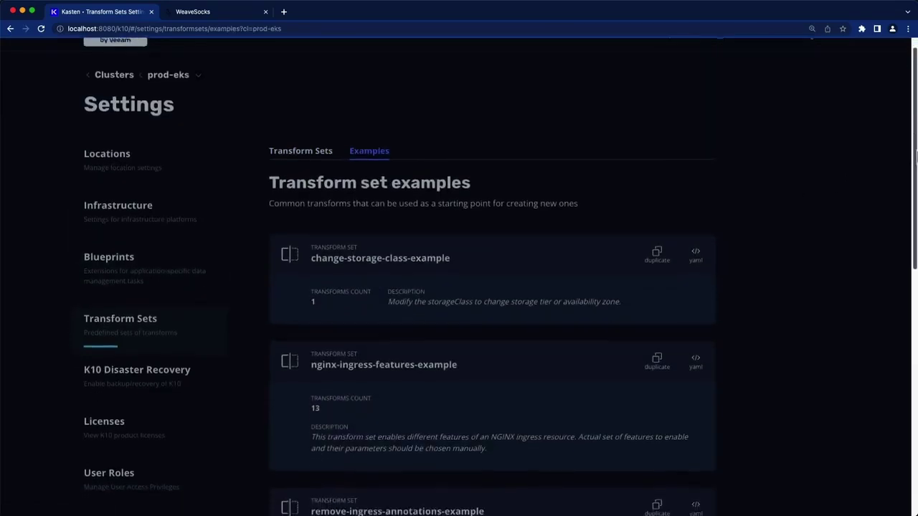
{"action": "scroll", "coordinate": [914, 147], "scroll_direction": "down", "scroll_amount": 3}
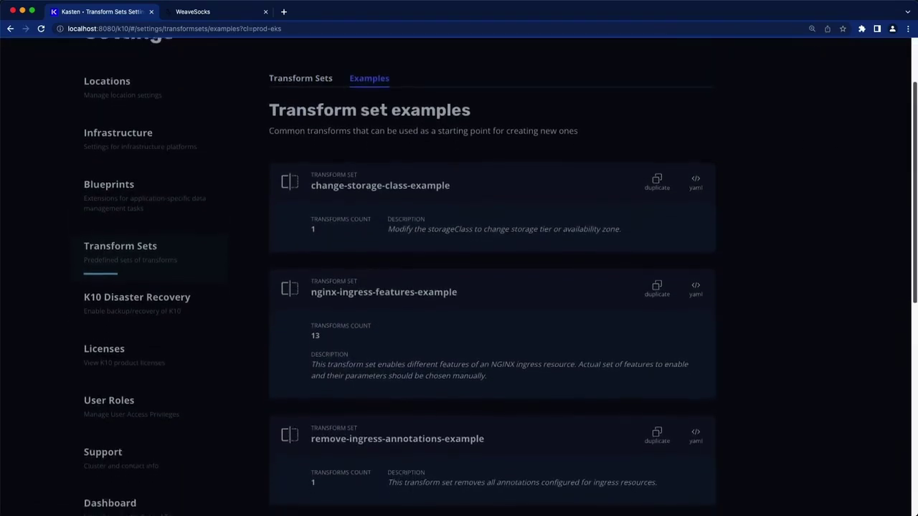
{"action": "scroll", "coordinate": [914, 147], "scroll_direction": "down", "scroll_amount": 5}
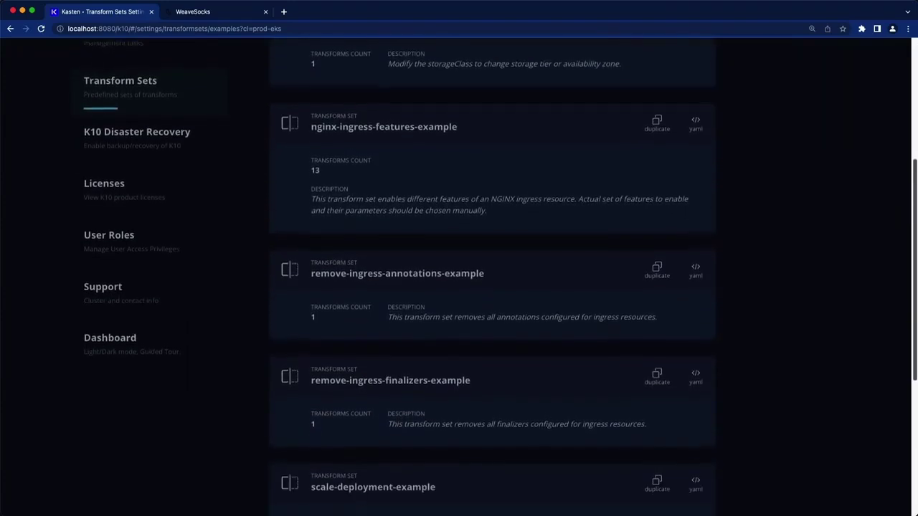
{"action": "scroll", "coordinate": [492, 276], "scroll_direction": "down", "scroll_amount": 4}
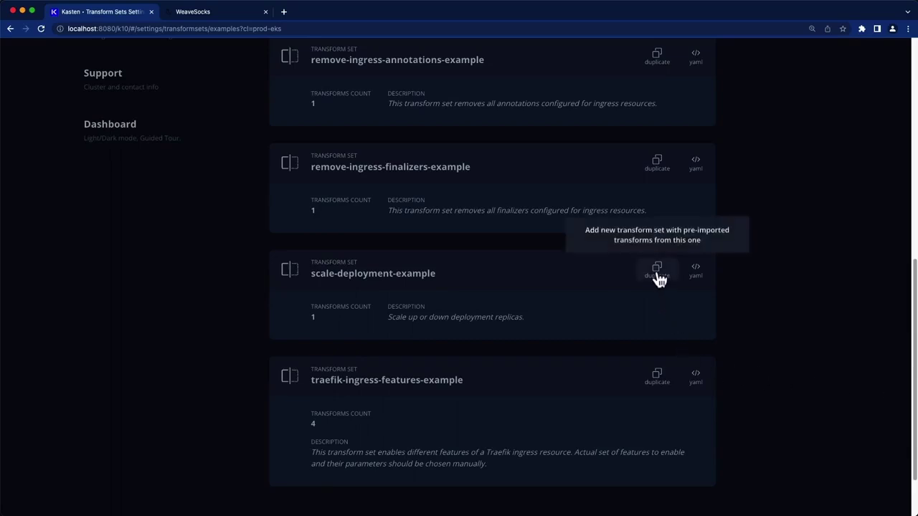
- Start a new transform set from scale-deployment-example and edit its name and comment
{"action": "left_click", "coordinate": [657, 277]}
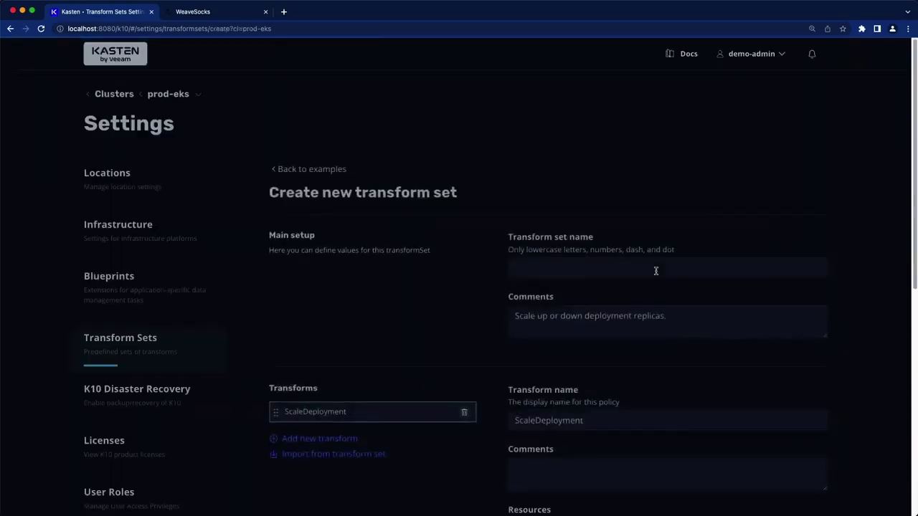
{"action": "left_click", "coordinate": [655, 270]}
{"action": "type", "text": "dr-scale-d"}
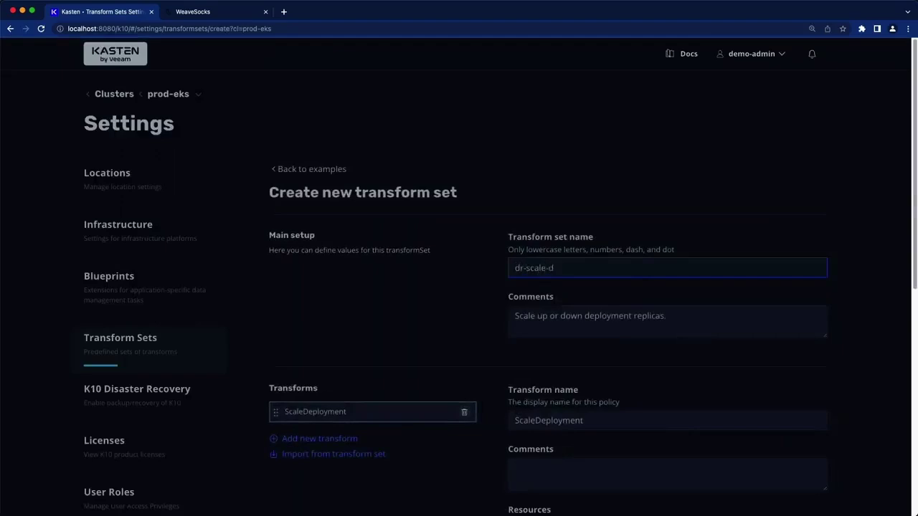
{"action": "left_click_drag", "start_coordinate": [534, 315], "coordinate": [733, 316]}
{"action": "type", "text": "d"}
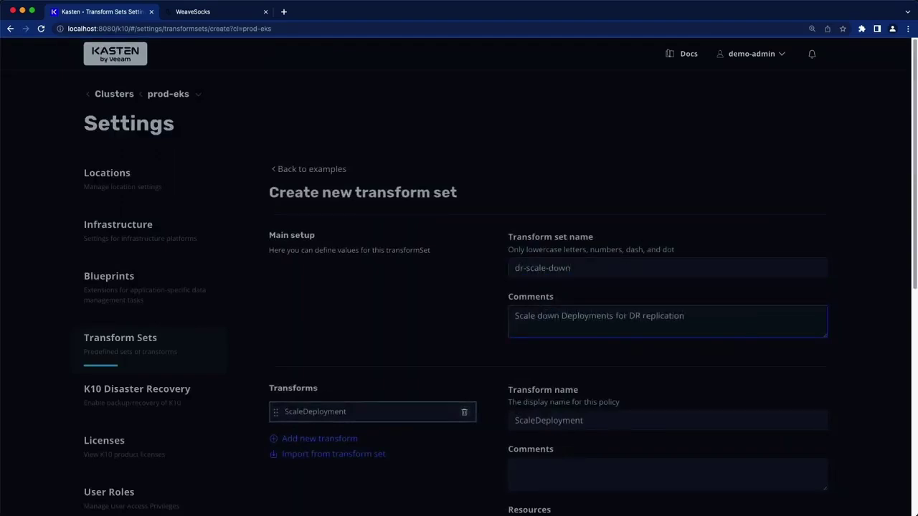
- Change the Replace operation's /spec/replicas value from 5 to 0 and add a Test operation
{"action": "scroll", "coordinate": [750, 357], "scroll_direction": "down", "scroll_amount": 5}
{"action": "scroll", "coordinate": [516, 334], "scroll_direction": "down", "scroll_amount": 2}
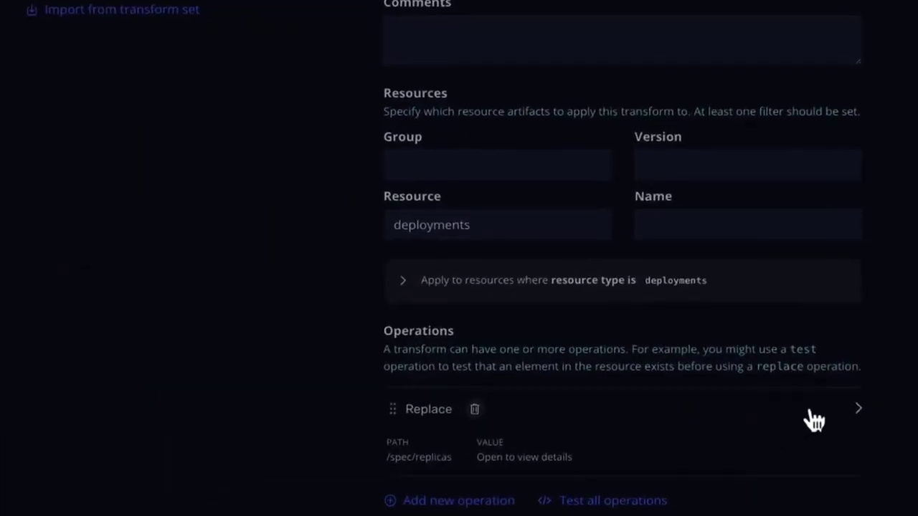
{"action": "left_click", "coordinate": [810, 414]}
{"action": "scroll", "coordinate": [810, 413], "scroll_direction": "down", "scroll_amount": 2}
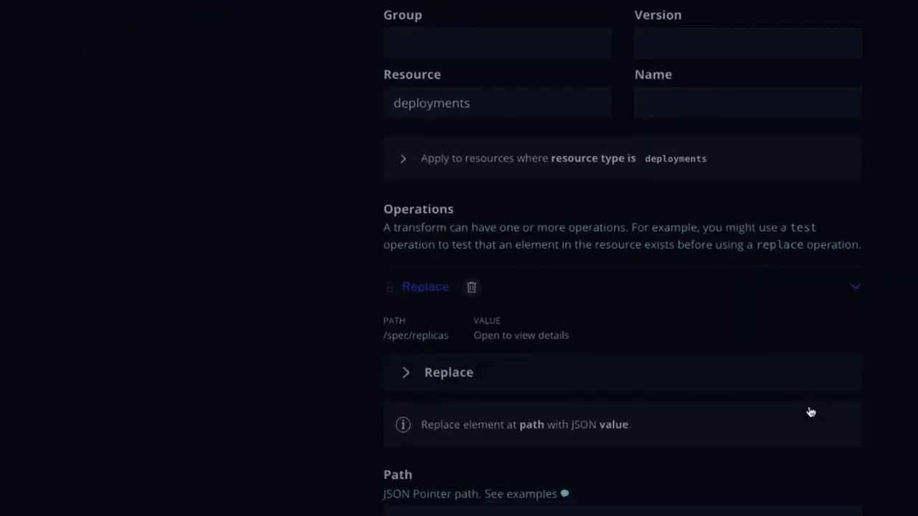
{"action": "scroll", "coordinate": [810, 412], "scroll_direction": "down", "scroll_amount": 5}
{"action": "left_click", "coordinate": [738, 369]}
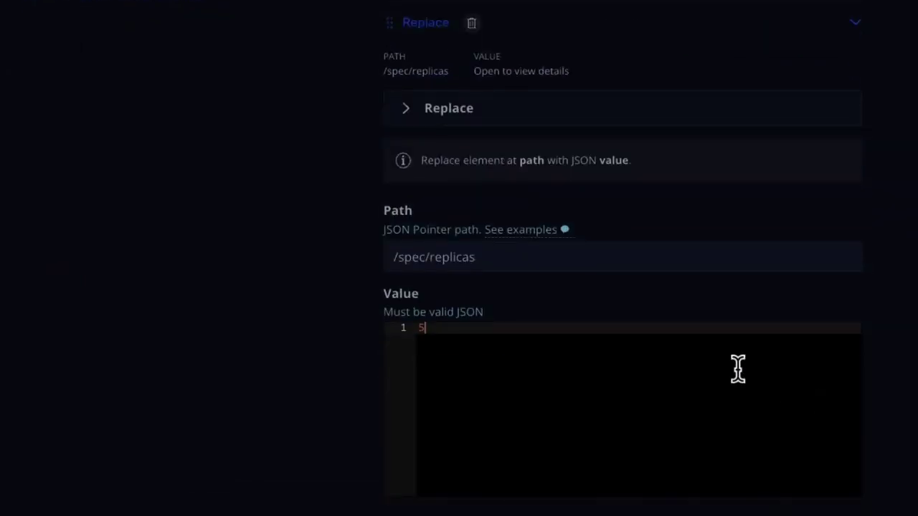
{"action": "type", "text": "0"}
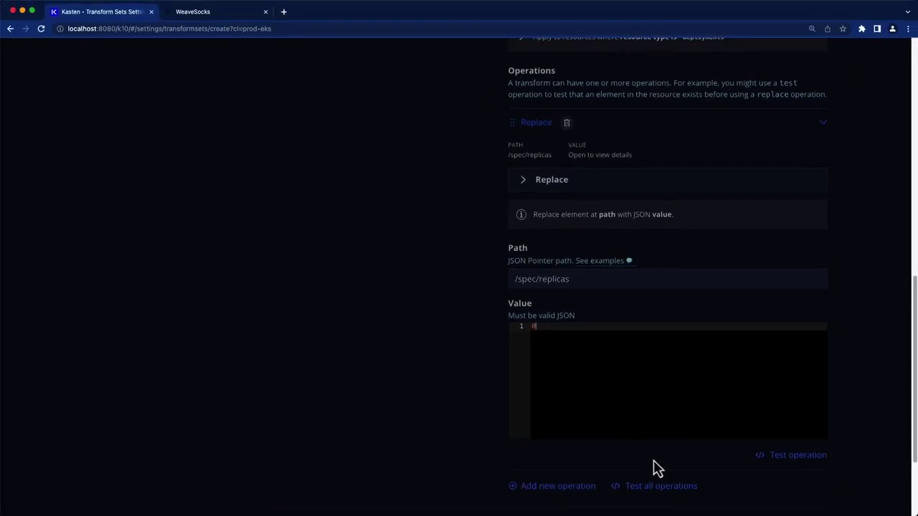
{"action": "left_click", "coordinate": [580, 486]}
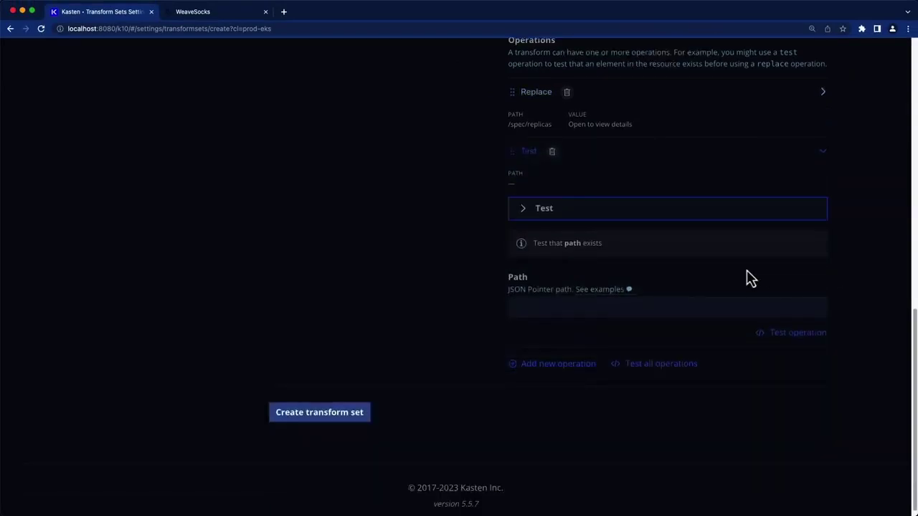
- Add a regex Copy operation from /spec/replicas to /metadata/annotations/original-replicas, regex .*, value "$1"
{"action": "left_click", "coordinate": [746, 211]}
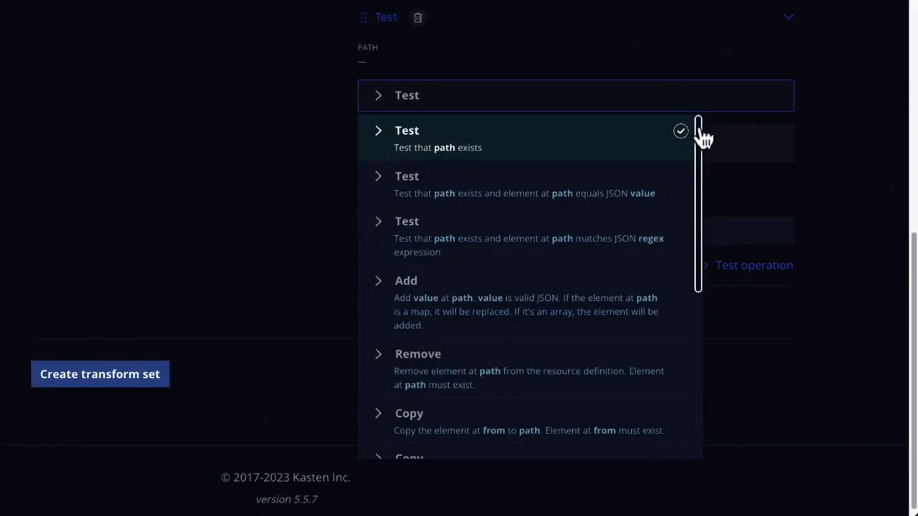
{"action": "left_click_drag", "start_coordinate": [699, 132], "coordinate": [695, 248]}
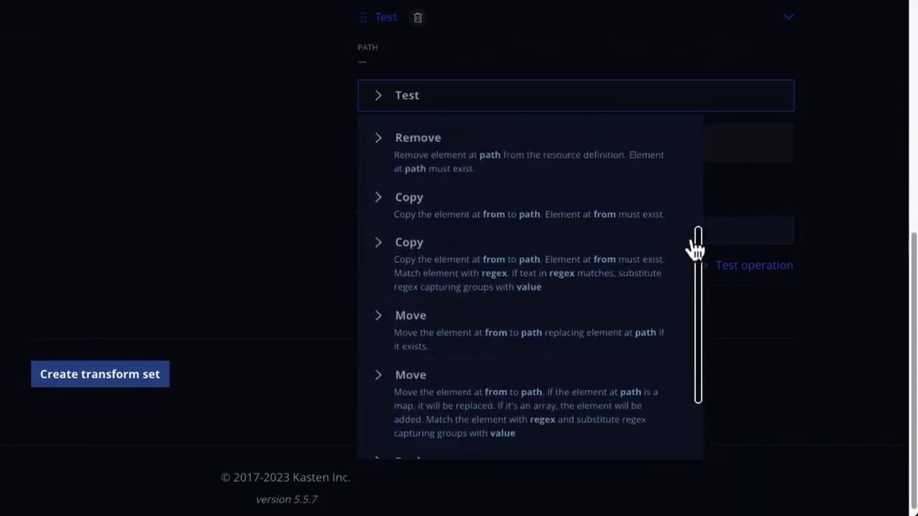
{"action": "left_click", "coordinate": [631, 277]}
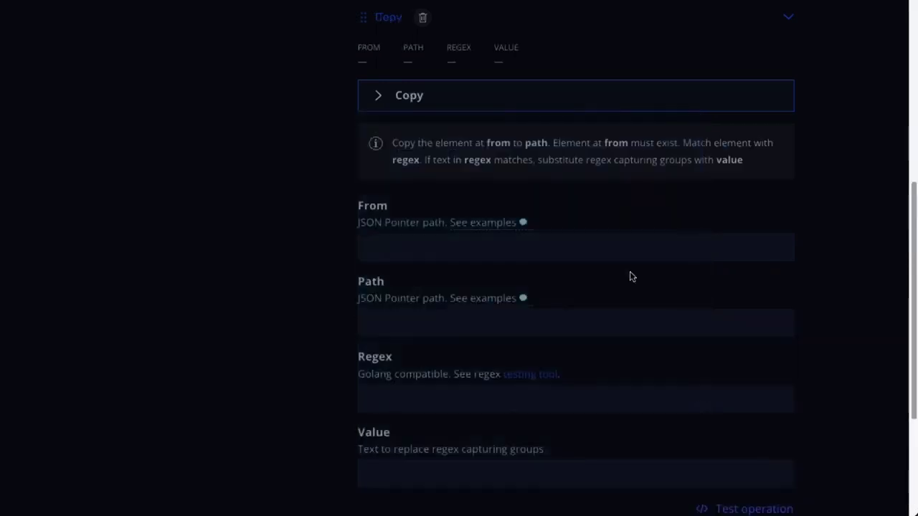
{"action": "scroll", "coordinate": [630, 277], "scroll_direction": "down", "scroll_amount": 2}
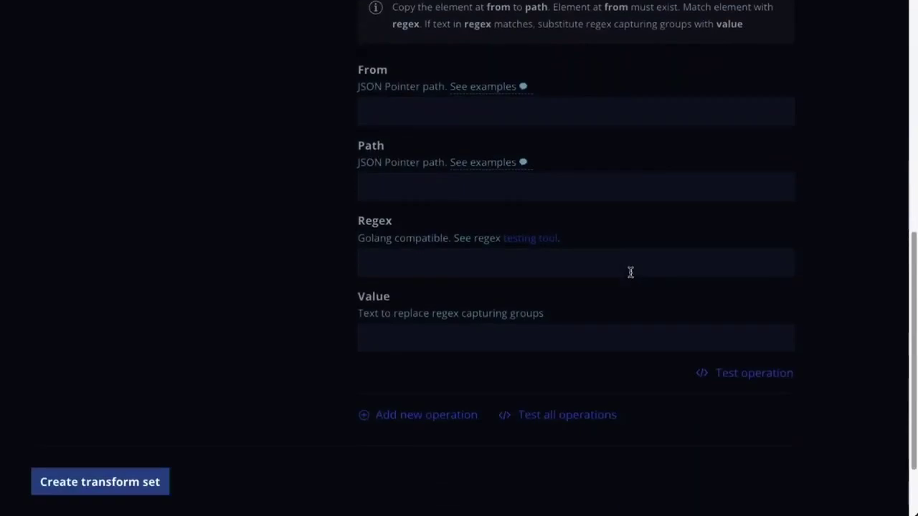
{"action": "type", "text": "/spec/replicas"}
{"action": "key", "text": "Tab"}
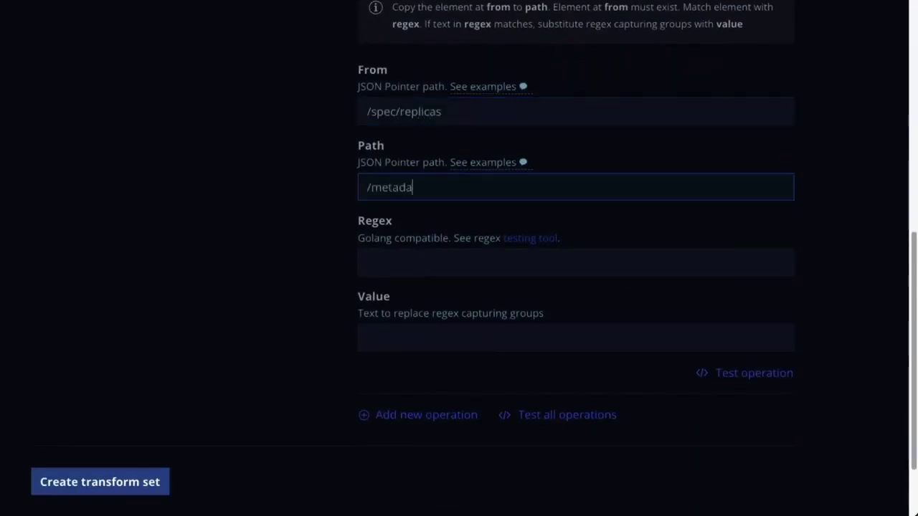
{"action": "type", "text": "/metadata/annotations/original-replicas"}
{"action": "key", "text": "Tab"}
{"action": "key", "text": "Tab"}
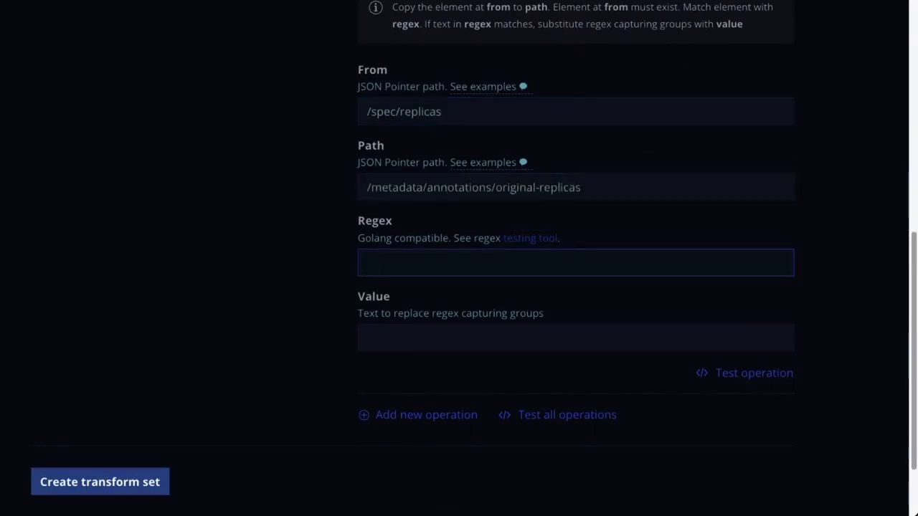
{"action": "key", "text": "Tab"}
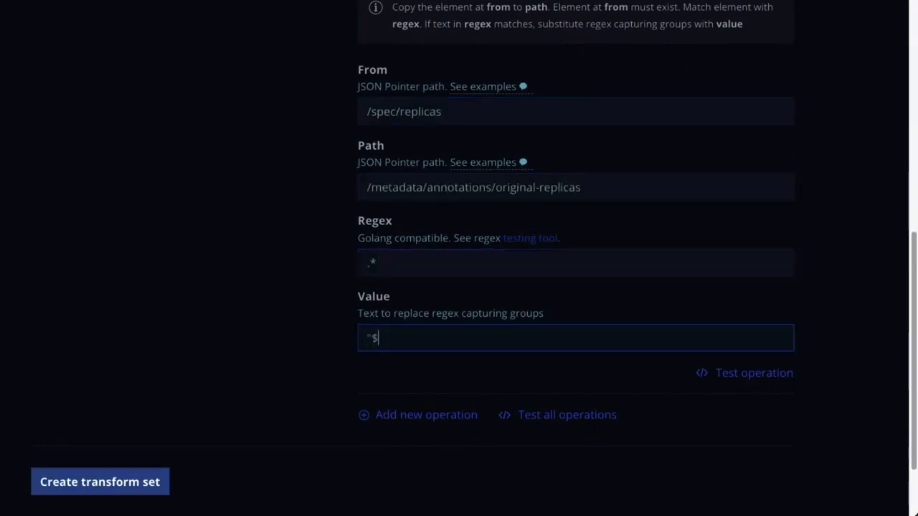
{"action": "scroll", "coordinate": [395, 414], "scroll_direction": "down", "scroll_amount": 1}
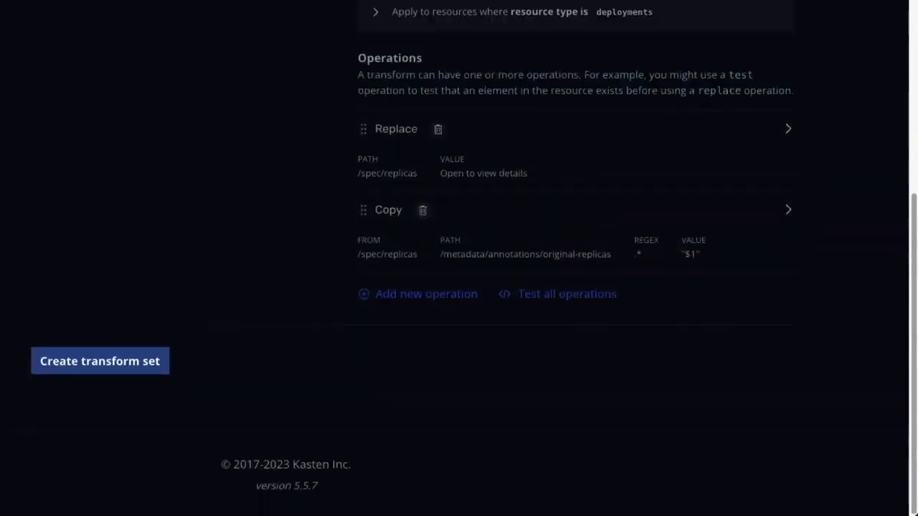
- Place the Copy operation before Replace and save the dr-scale-down transform set
{"action": "left_click_drag", "start_coordinate": [368, 213], "coordinate": [366, 147]}
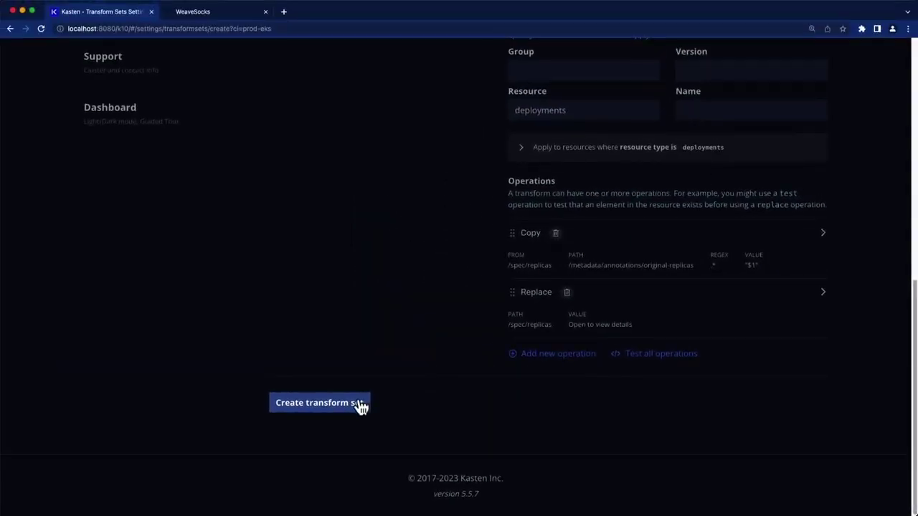
{"action": "left_click", "coordinate": [360, 405]}
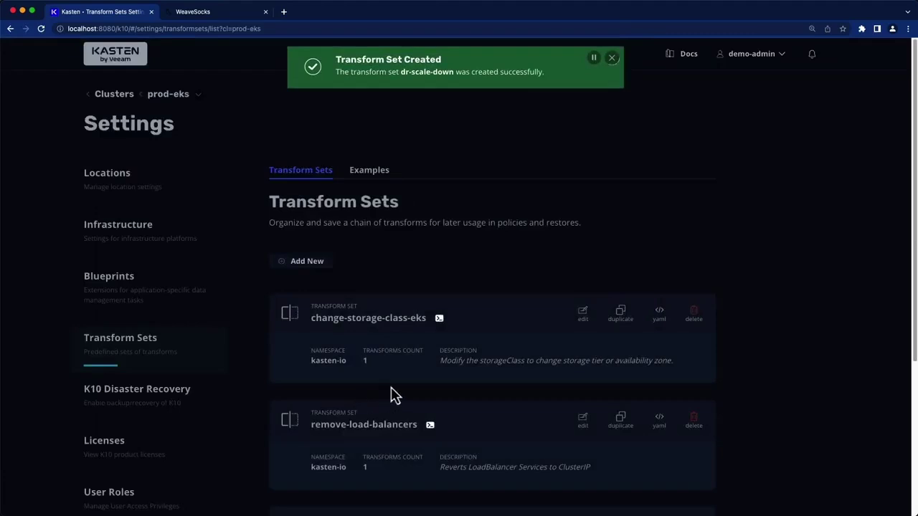
{"action": "scroll", "coordinate": [395, 395], "scroll_direction": "down", "scroll_amount": 3}
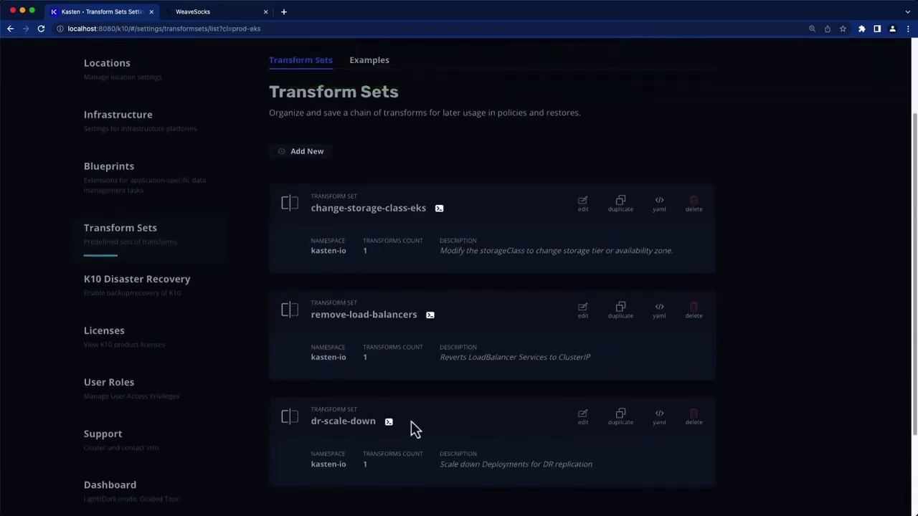
- Return to the prod-eks cluster dashboard
{"action": "scroll", "coordinate": [514, 341], "scroll_direction": "up", "scroll_amount": 1}
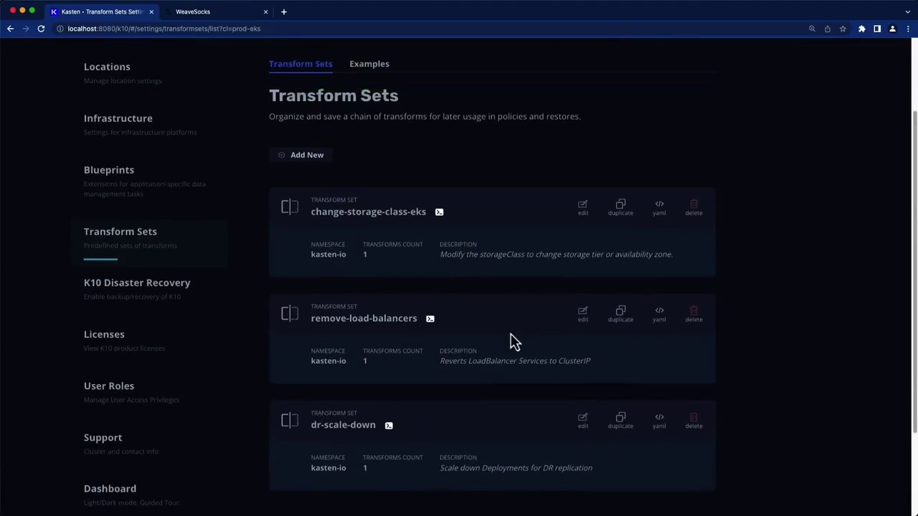
{"action": "scroll", "coordinate": [508, 332], "scroll_direction": "up", "scroll_amount": 3}
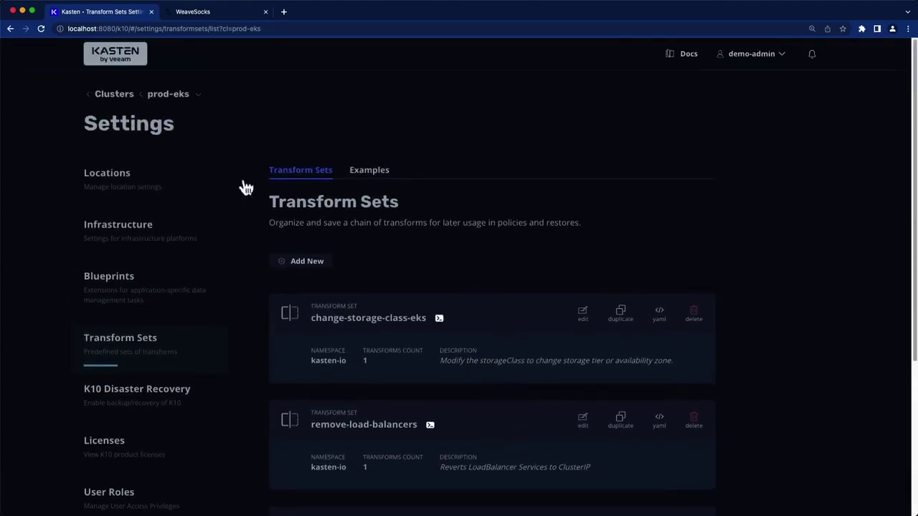
{"action": "left_click", "coordinate": [171, 99]}
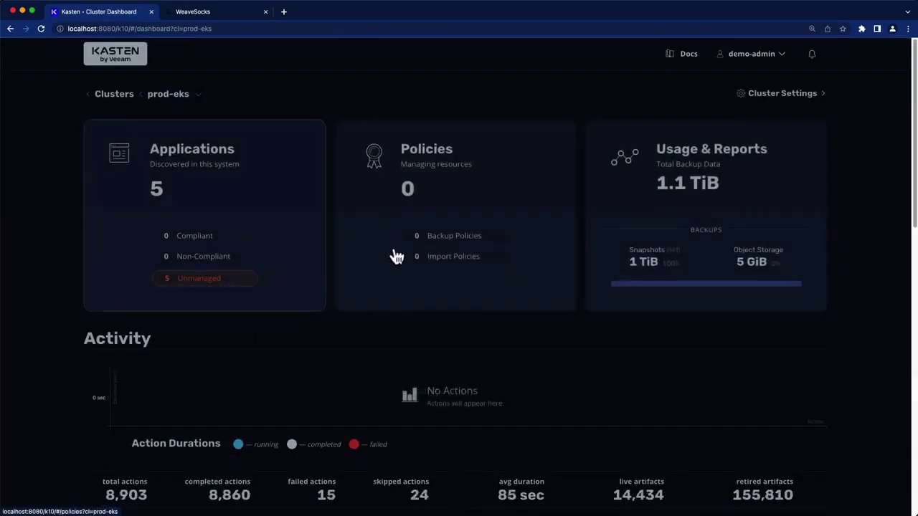
- Create sockshop-dr-import as an Import policy with Restore After Import and restored-resource transforms enabled
{"action": "left_click", "coordinate": [477, 220]}
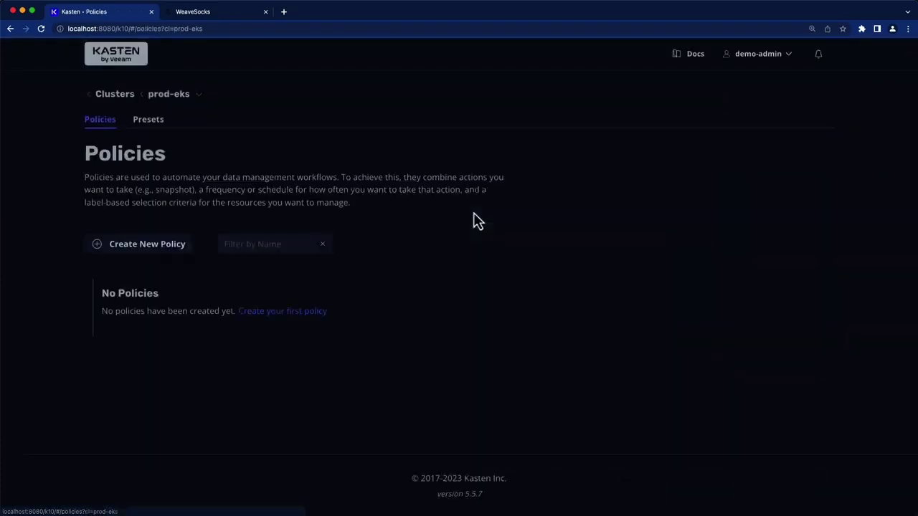
{"action": "left_click", "coordinate": [167, 247]}
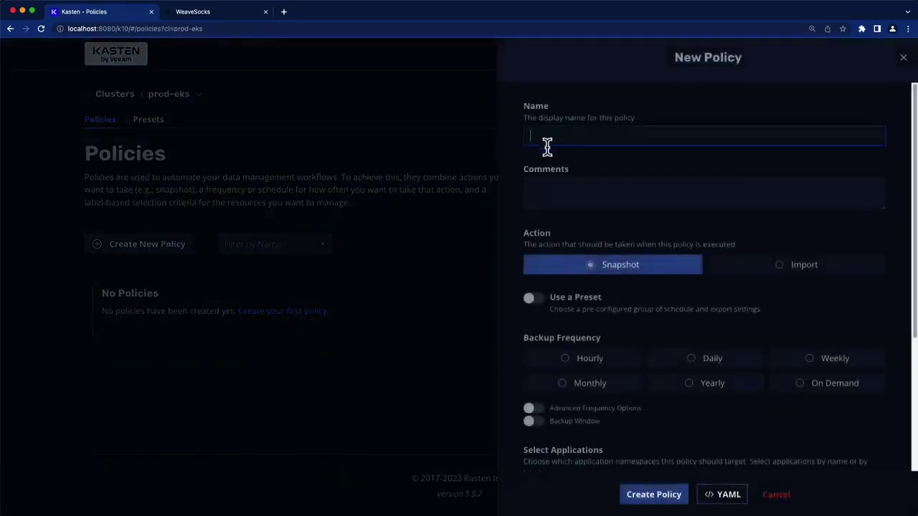
{"action": "left_click", "coordinate": [739, 269]}
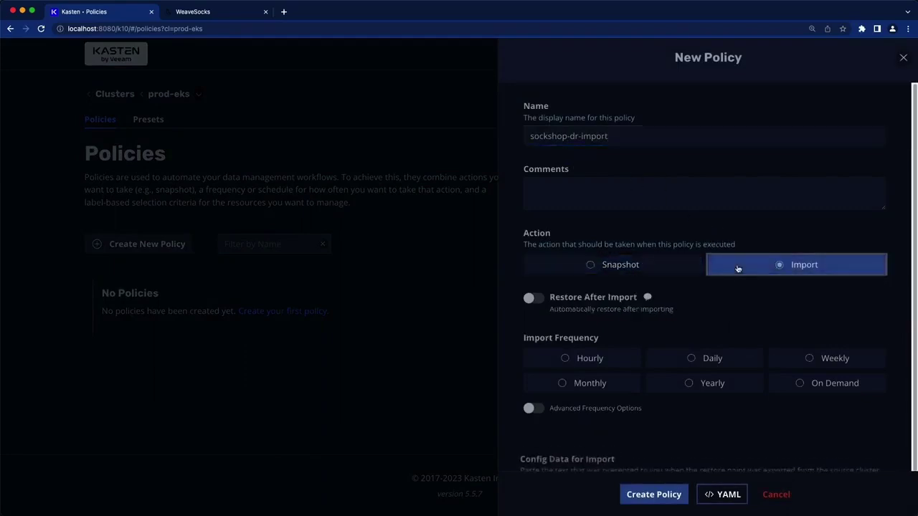
{"action": "left_click", "coordinate": [530, 306]}
{"action": "scroll", "coordinate": [530, 308], "scroll_direction": "down", "scroll_amount": 5}
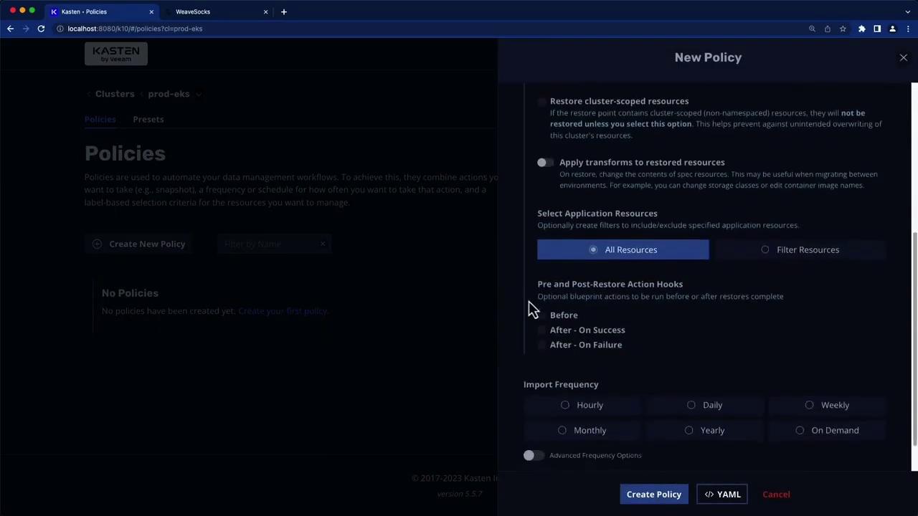
{"action": "left_click", "coordinate": [550, 167]}
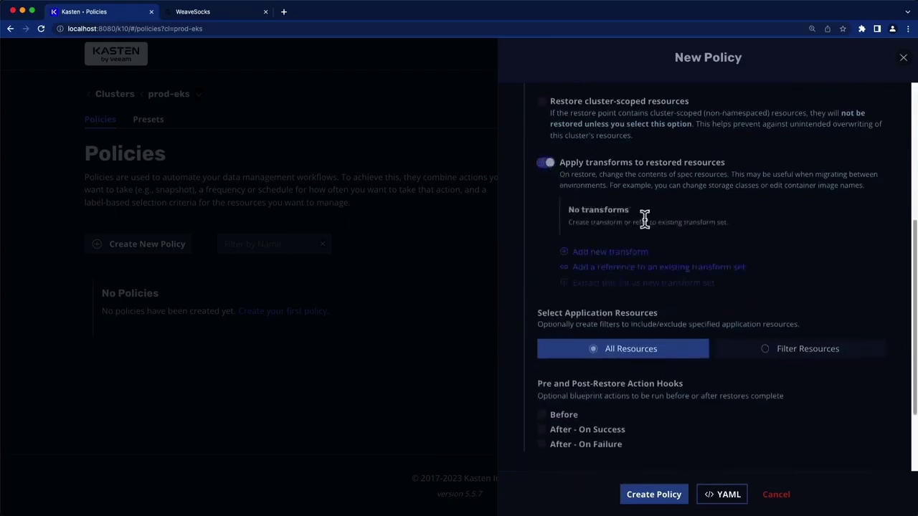
- Reference the existing change-storage-class-eks transform set in the policy
{"action": "left_click", "coordinate": [693, 267]}
{"action": "left_click", "coordinate": [592, 286]}
{"action": "left_click", "coordinate": [545, 307]}
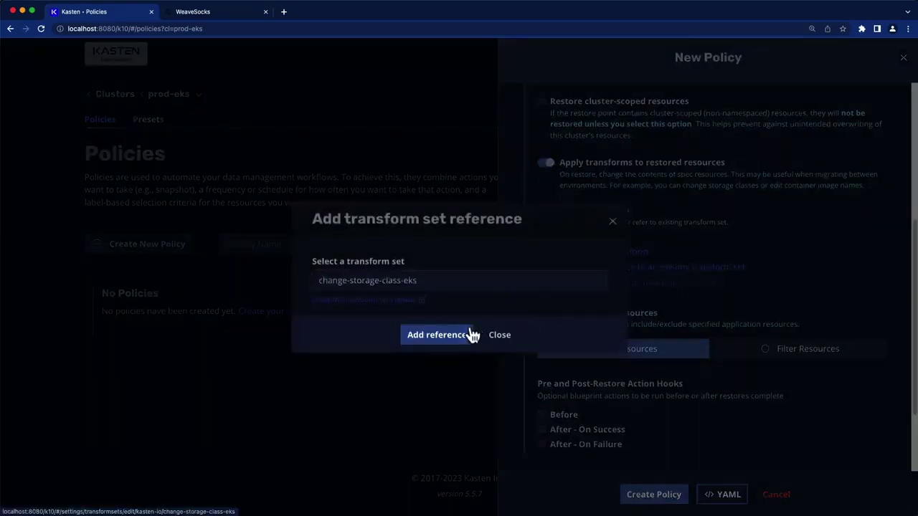
{"action": "left_click", "coordinate": [470, 335]}
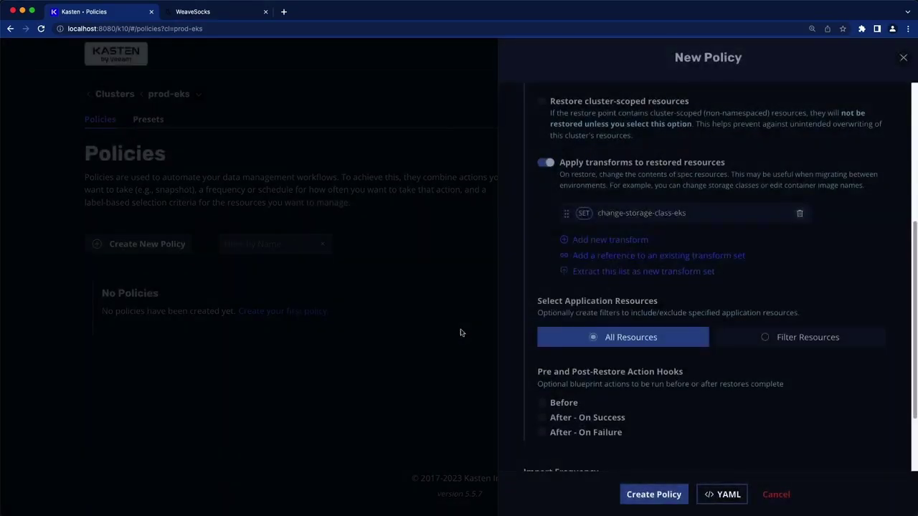
- Add a second reference to the dr-scale-down transform set
{"action": "left_click", "coordinate": [740, 256]}
{"action": "left_click", "coordinate": [553, 282]}
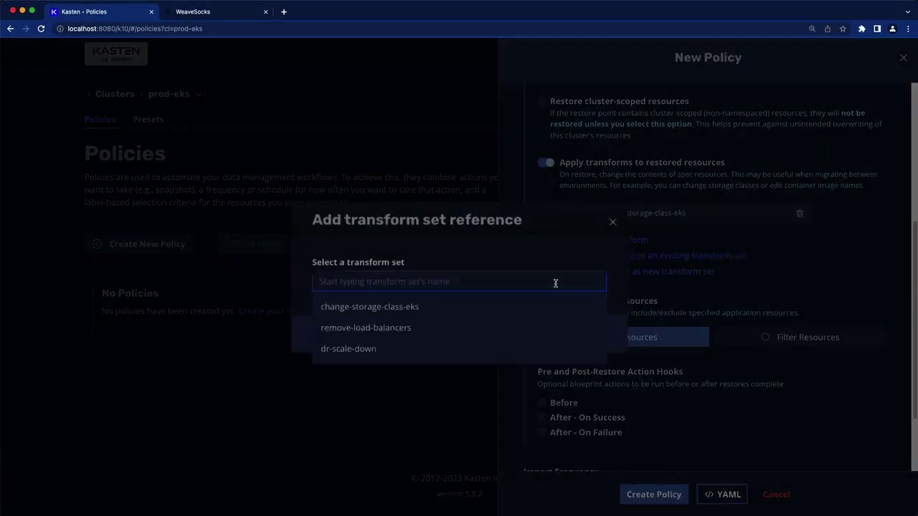
{"action": "left_click", "coordinate": [488, 349]}
{"action": "left_click", "coordinate": [459, 337]}
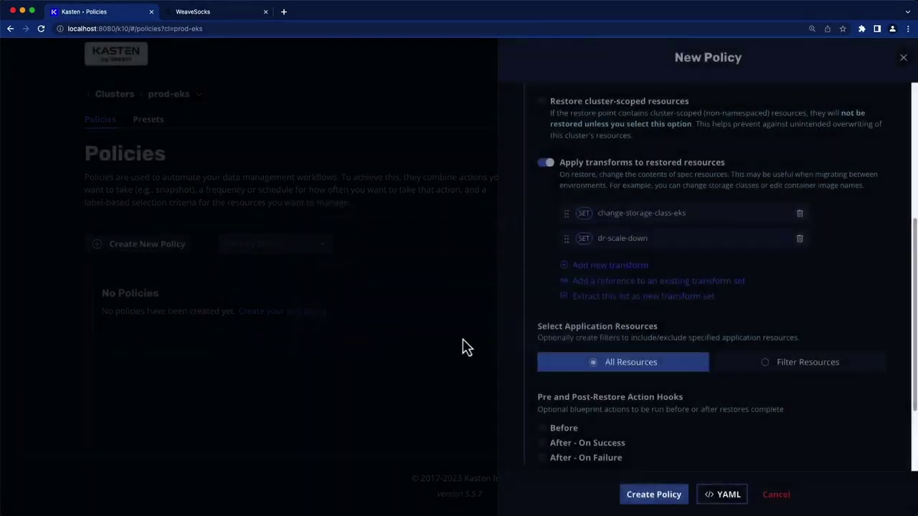
{"action": "scroll", "coordinate": [584, 351], "scroll_direction": "down", "scroll_amount": 5}
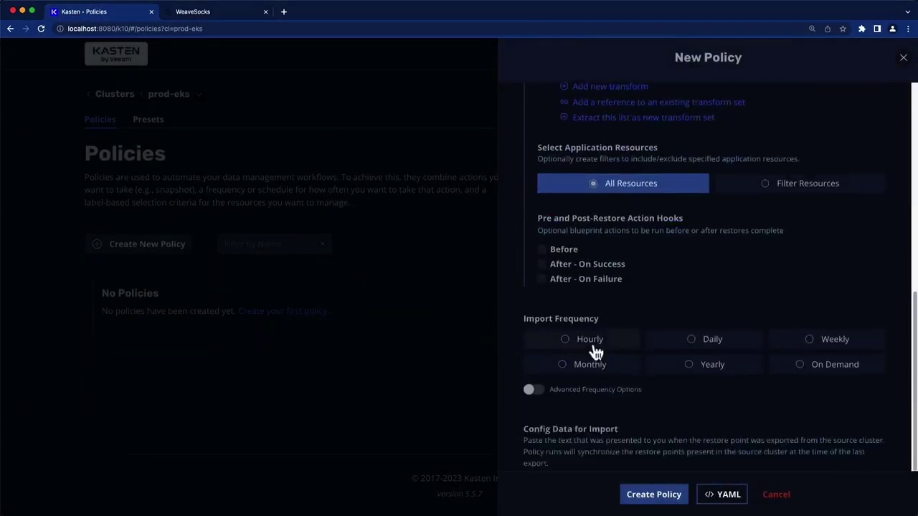
- Set the import frequency to Hourly and open the prod-onprem cluster's policies in a new tab
{"action": "left_click", "coordinate": [592, 346]}
{"action": "scroll", "coordinate": [592, 347], "scroll_direction": "down", "scroll_amount": 5}
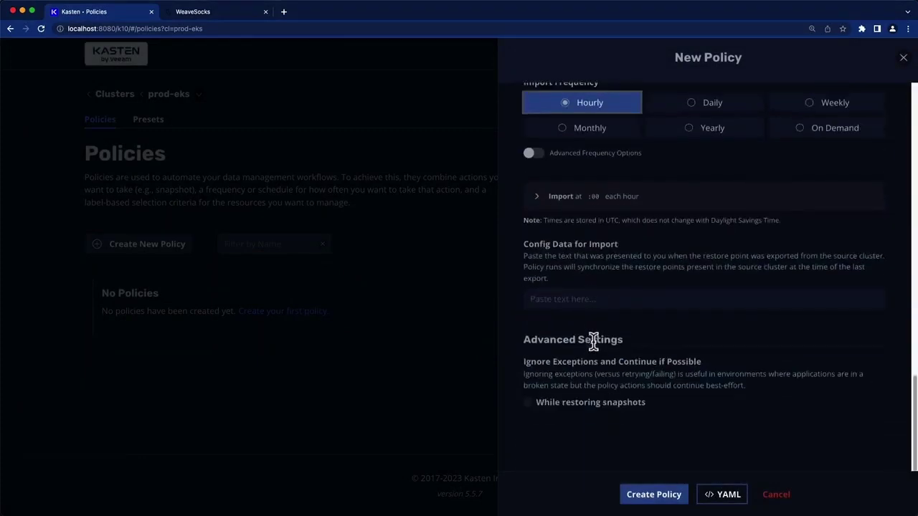
{"action": "key", "text": "ctrl+t"}
{"action": "type", "text": "local"}
{"action": "key", "text": "Return"}
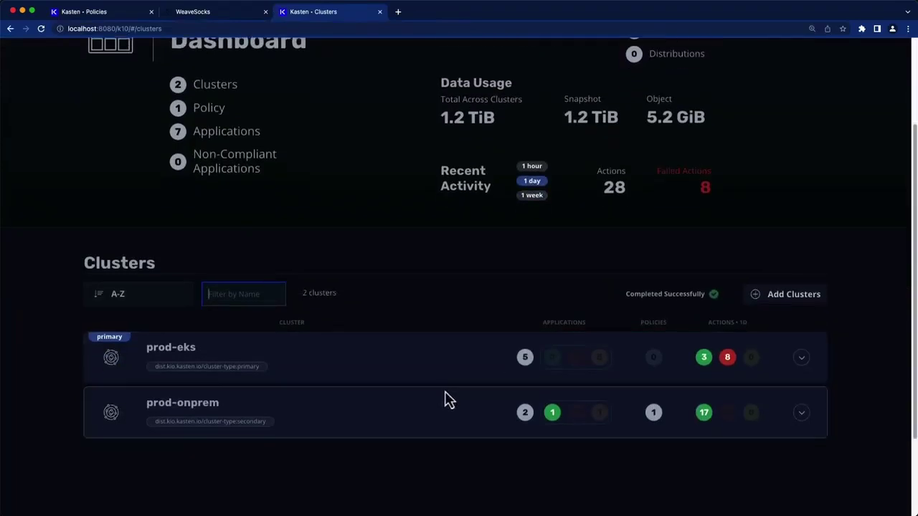
{"action": "left_click", "coordinate": [437, 399]}
{"action": "left_click", "coordinate": [486, 212]}
- Copy the sockshop-backup import details and paste them into Config Data for Import
{"action": "scroll", "coordinate": [471, 237], "scroll_direction": "down", "scroll_amount": 4}
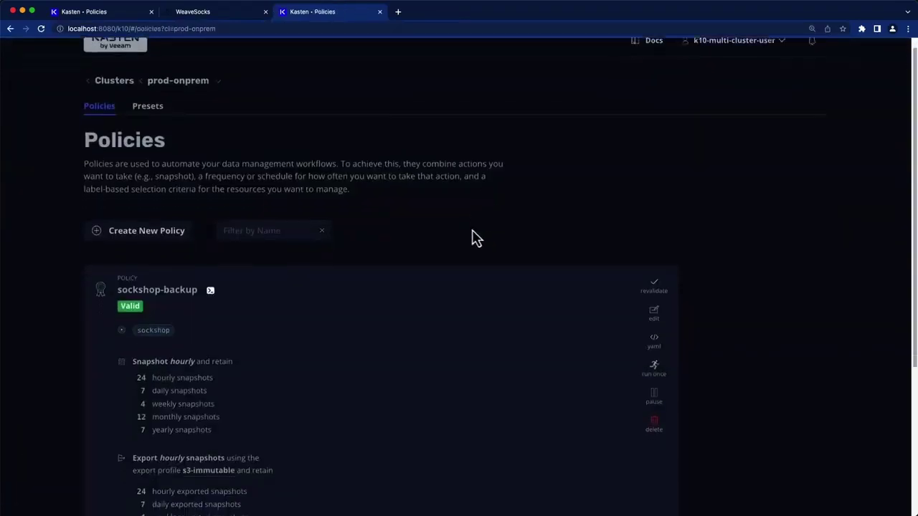
{"action": "left_click", "coordinate": [162, 479]}
{"action": "left_click", "coordinate": [465, 309]}
{"action": "left_click", "coordinate": [129, 12]}
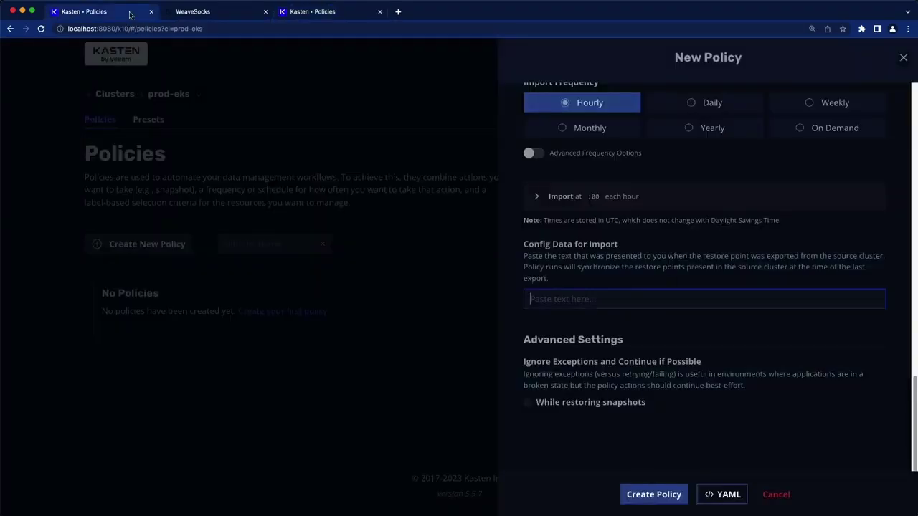
{"action": "left_click", "coordinate": [547, 293]}
{"action": "key", "text": "ctrl+v"}
- Choose s3-immutable as the import profile and create the sockshop-dr-import policy
{"action": "left_click", "coordinate": [609, 363]}
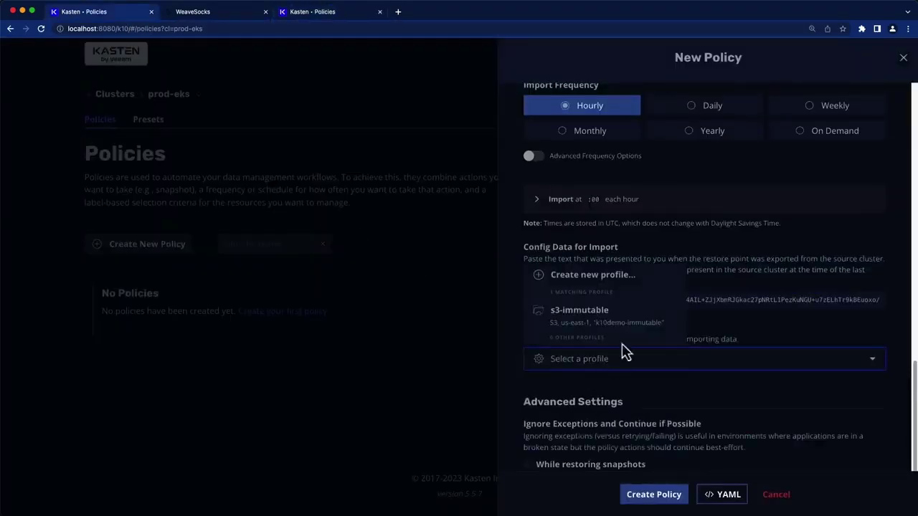
{"action": "left_click", "coordinate": [651, 311]}
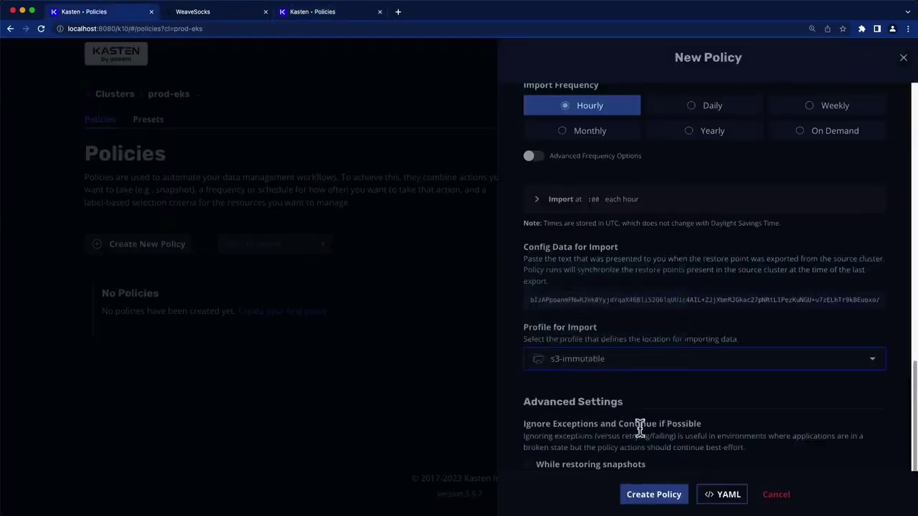
{"action": "left_click", "coordinate": [653, 495]}
- Run sockshop-dr-import once and open its running policy run from the dashboard
{"action": "left_click", "coordinate": [653, 380]}
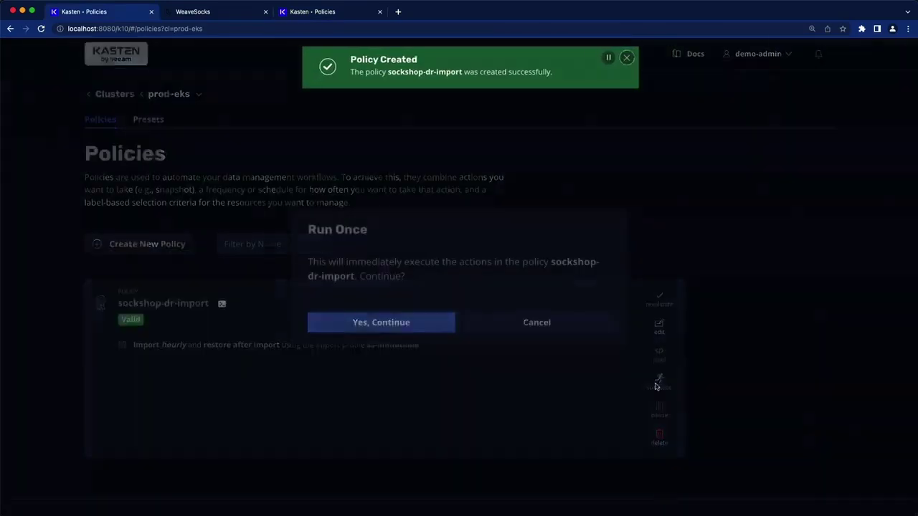
{"action": "left_click", "coordinate": [420, 323]}
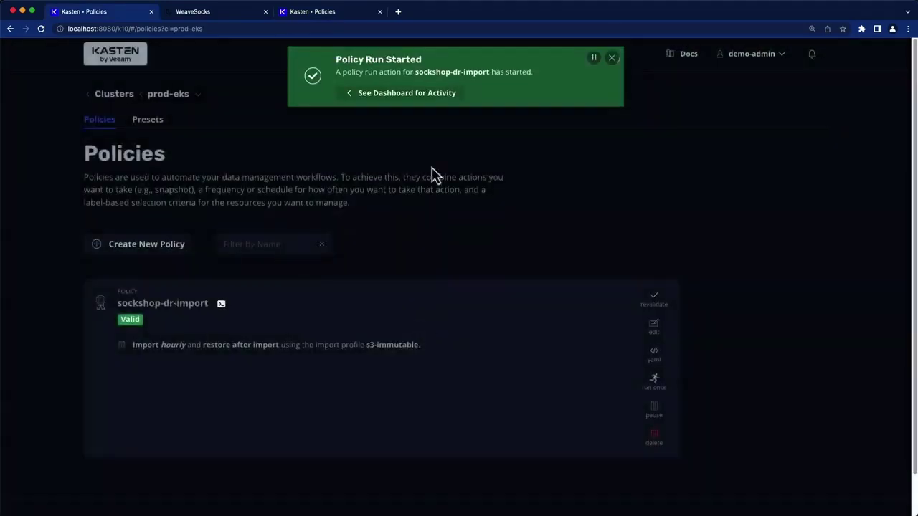
{"action": "left_click", "coordinate": [429, 95]}
{"action": "scroll", "coordinate": [430, 165], "scroll_direction": "down", "scroll_amount": 3}
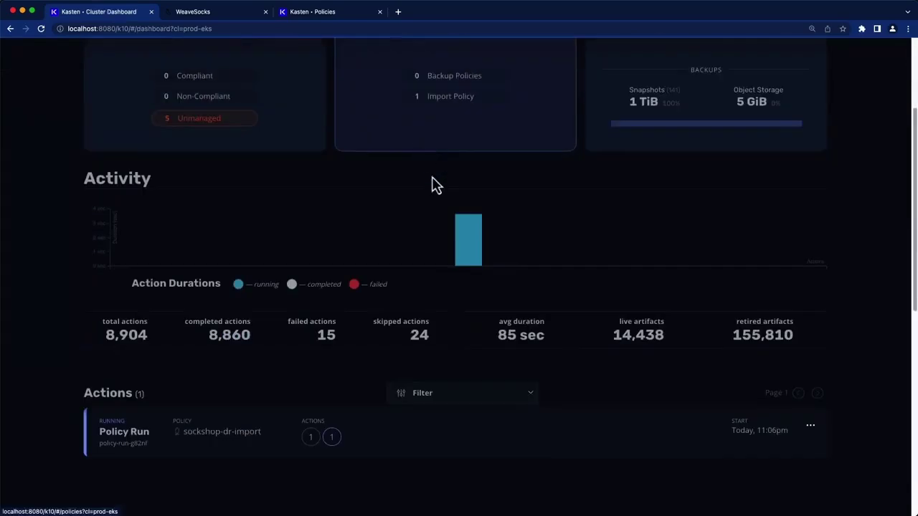
{"action": "left_click", "coordinate": [489, 443]}
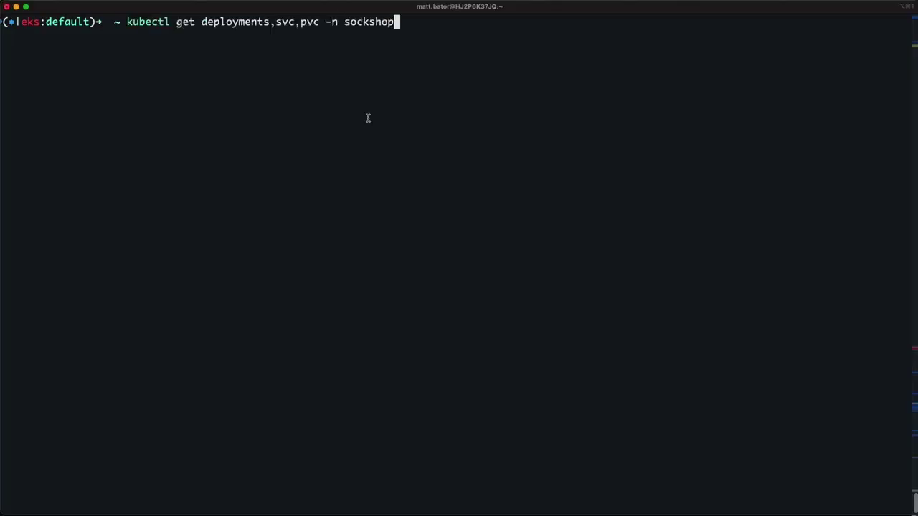
- Run kubectl get deployments,svc,pvc -n sockshop and check deployments at 0/0, PVCs bound on ebs-sc
{"action": "key", "text": "Return"}
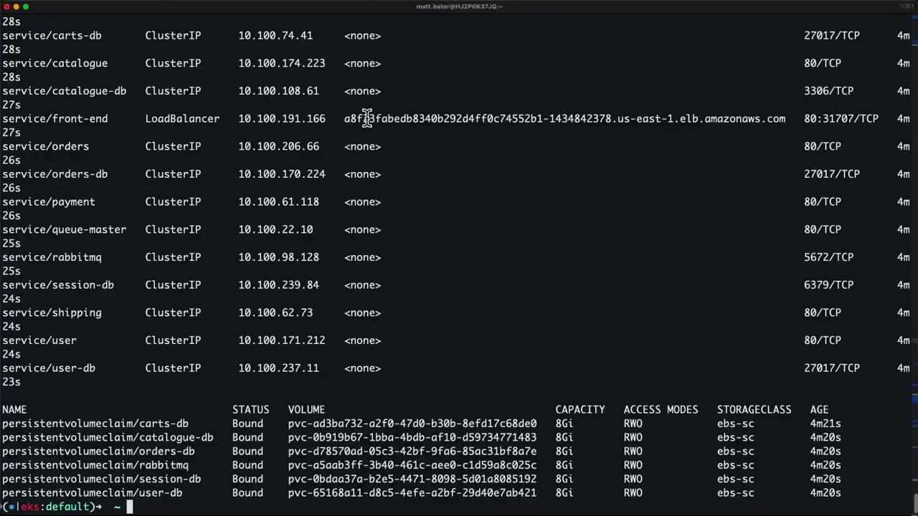
{"action": "scroll", "coordinate": [366, 117], "scroll_direction": "up", "scroll_amount": 5}
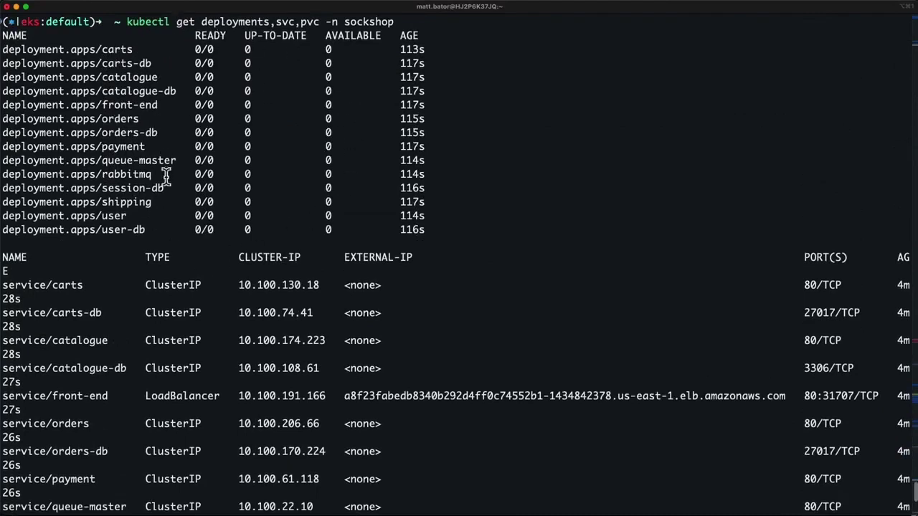
{"action": "scroll", "coordinate": [250, 105], "scroll_direction": "down", "scroll_amount": 5}
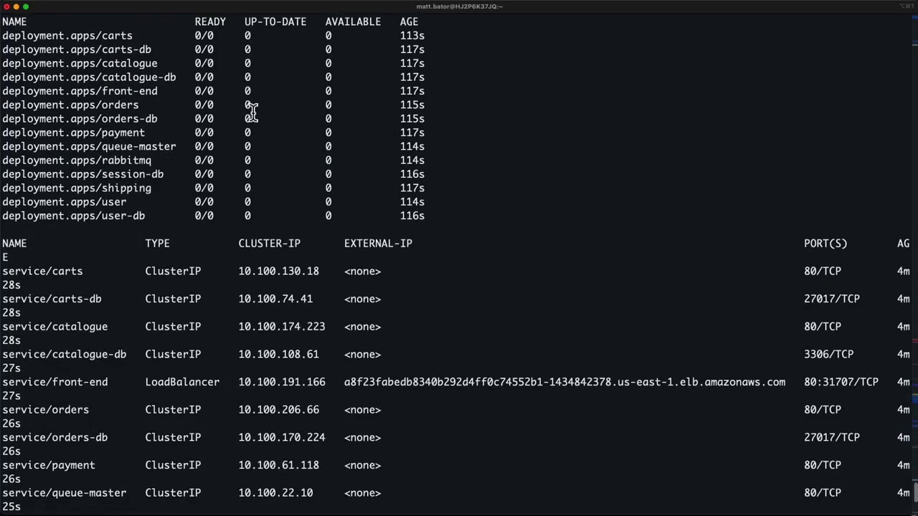
{"action": "scroll", "coordinate": [253, 112], "scroll_direction": "down", "scroll_amount": 3}
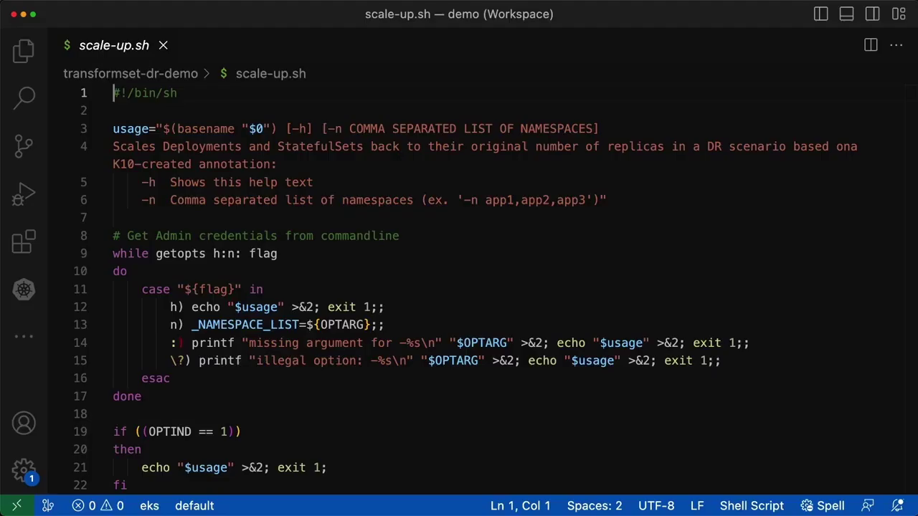
- Review scale-up.sh, run ./scale-up.sh -n sockshop, and confirm deployments are back at 1/1
{"action": "left_click_drag", "start_coordinate": [911, 147], "coordinate": [908, 299]}
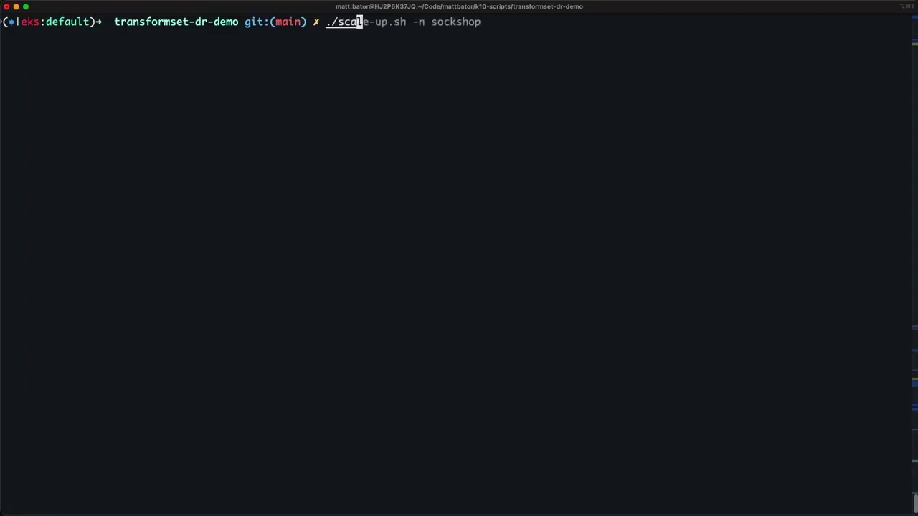
{"action": "key", "text": "Right"}
{"action": "key", "text": "Return"}
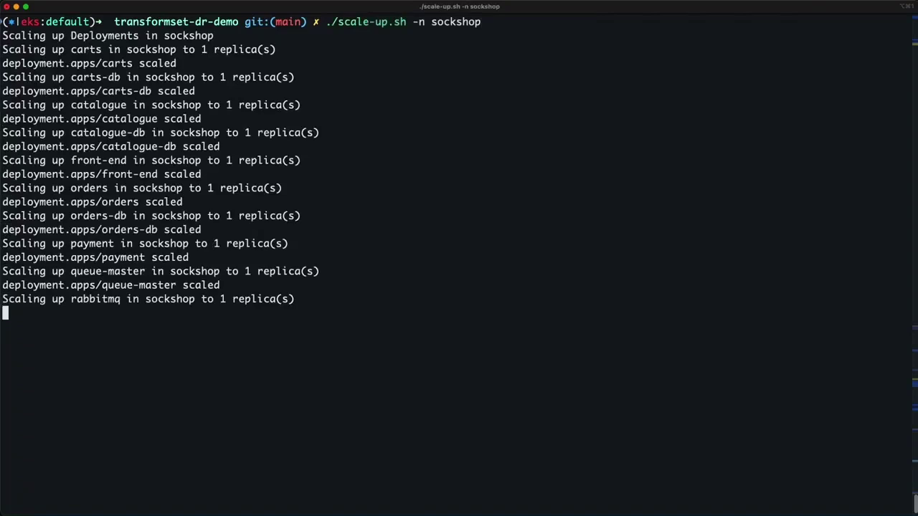
{"action": "type", "text": "kubectl get deployments,svc,pvc -n sockshop"}
{"action": "key", "text": "Return"}
{"action": "scroll", "coordinate": [471, 441], "scroll_direction": "up", "scroll_amount": 10}
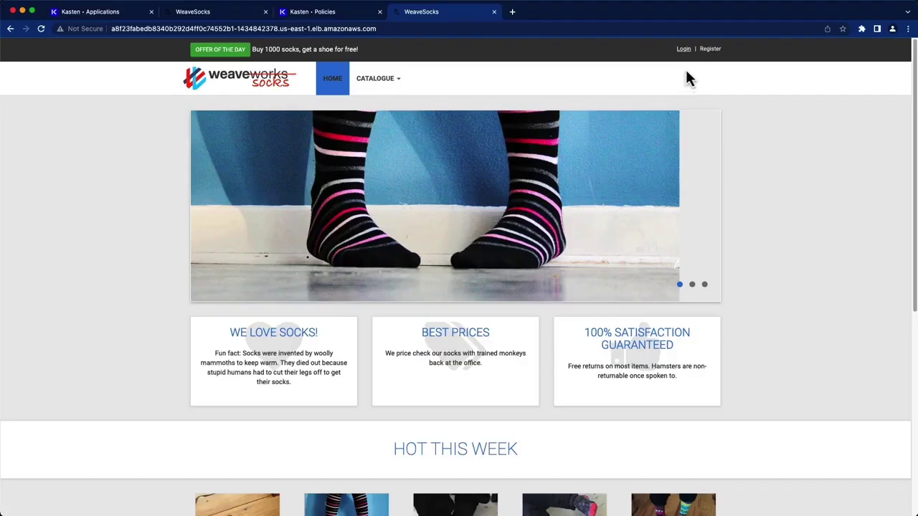
- Log in to WeaveSocks with the customer's username and password and open the cart holding Crossed socks
{"action": "left_click", "coordinate": [684, 51]}
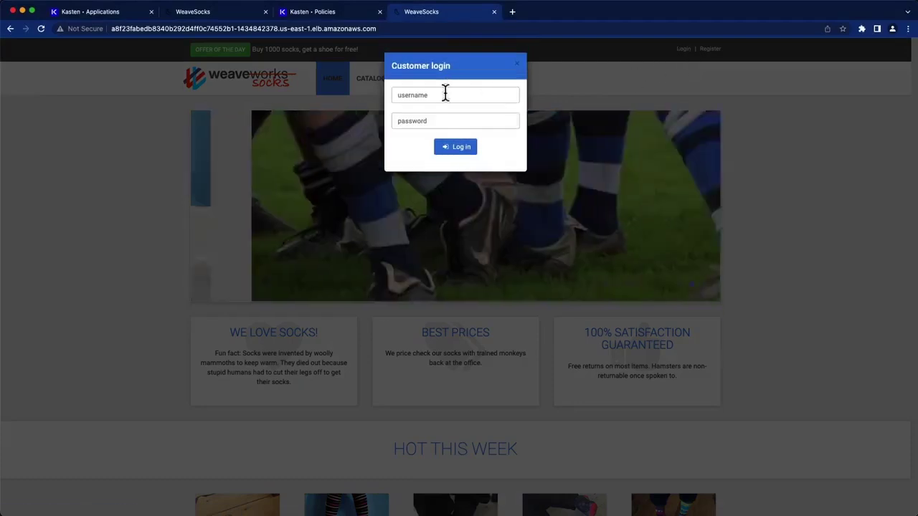
{"action": "left_click", "coordinate": [445, 93]}
{"action": "type", "text": "tedw"}
{"action": "left_click", "coordinate": [423, 120]}
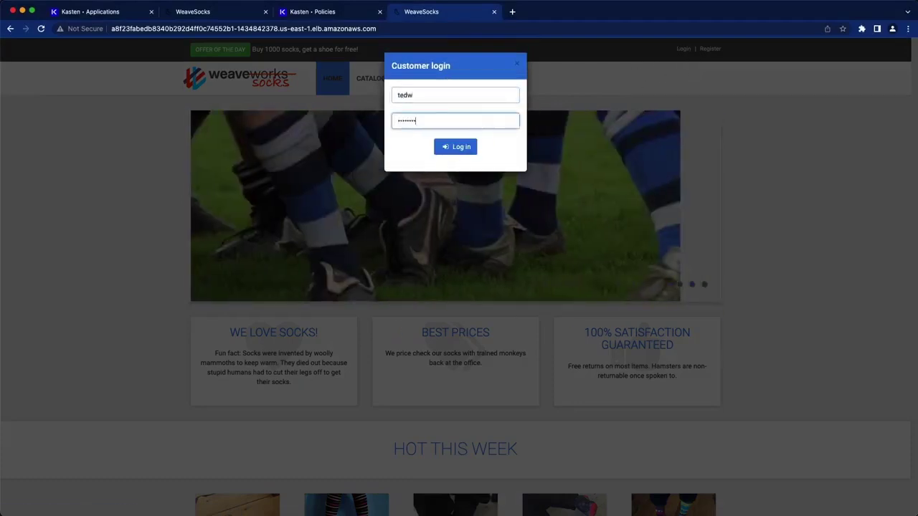
{"action": "key", "text": "Return"}
{"action": "left_click", "coordinate": [716, 80]}
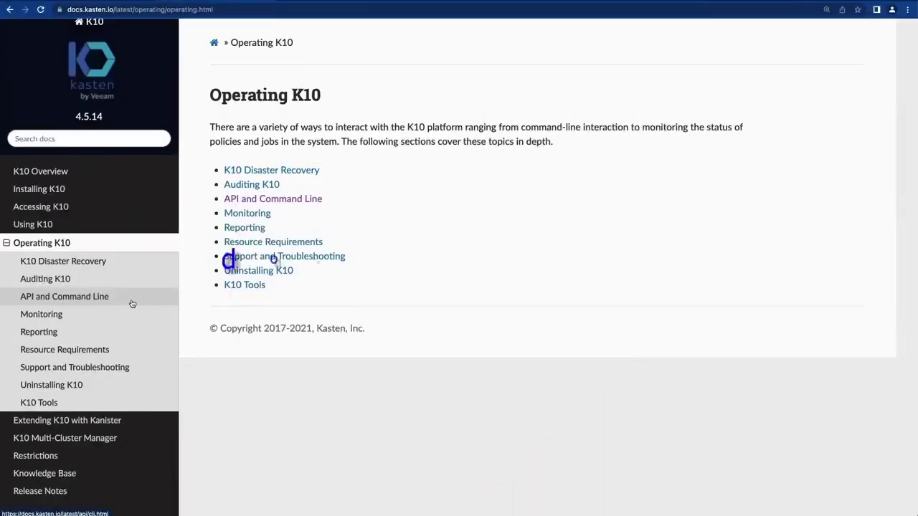
- Go to API and Command Line > Actions and scroll to the Create BackupAction example
{"action": "left_click", "coordinate": [132, 301]}
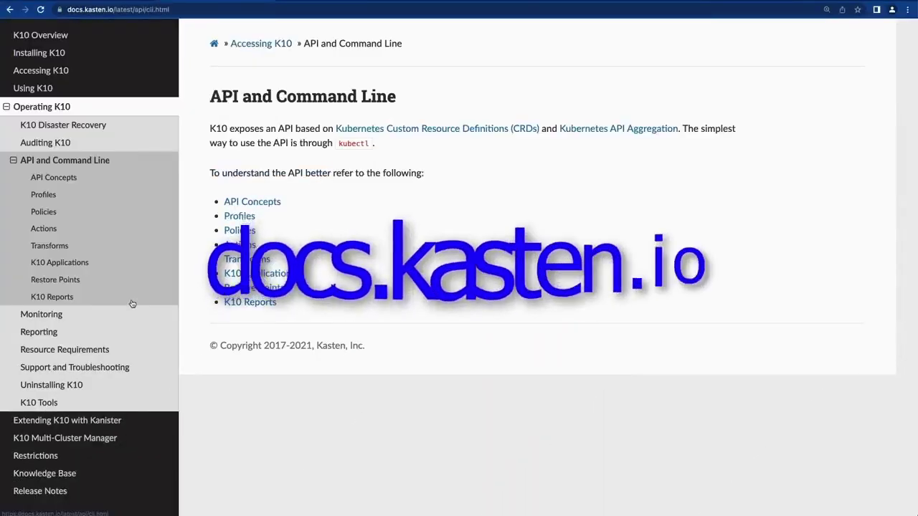
{"action": "left_click", "coordinate": [49, 233]}
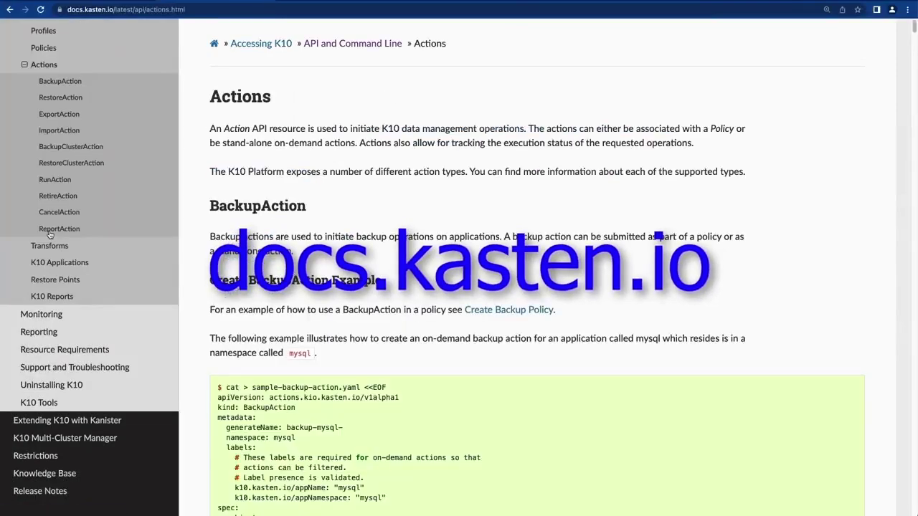
{"action": "scroll", "coordinate": [349, 229], "scroll_direction": "down", "scroll_amount": 3}
{"action": "scroll", "coordinate": [348, 229], "scroll_direction": "down", "scroll_amount": 3}
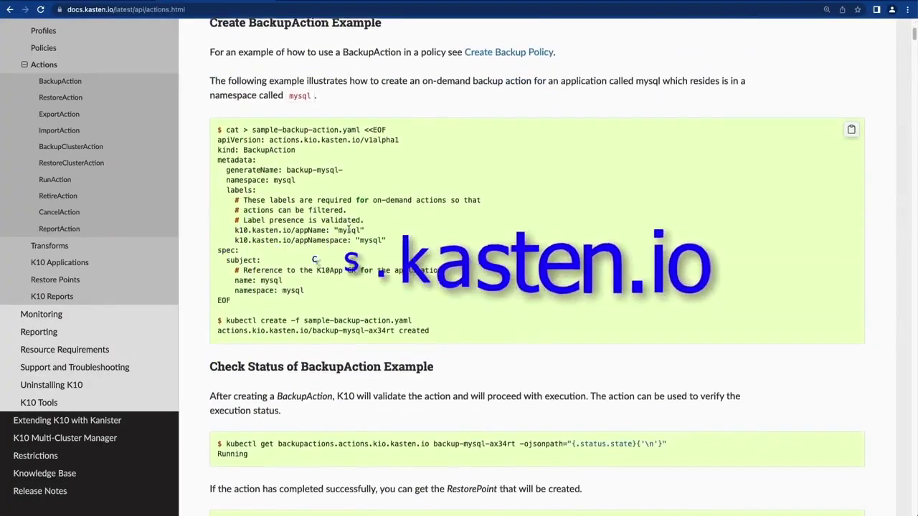